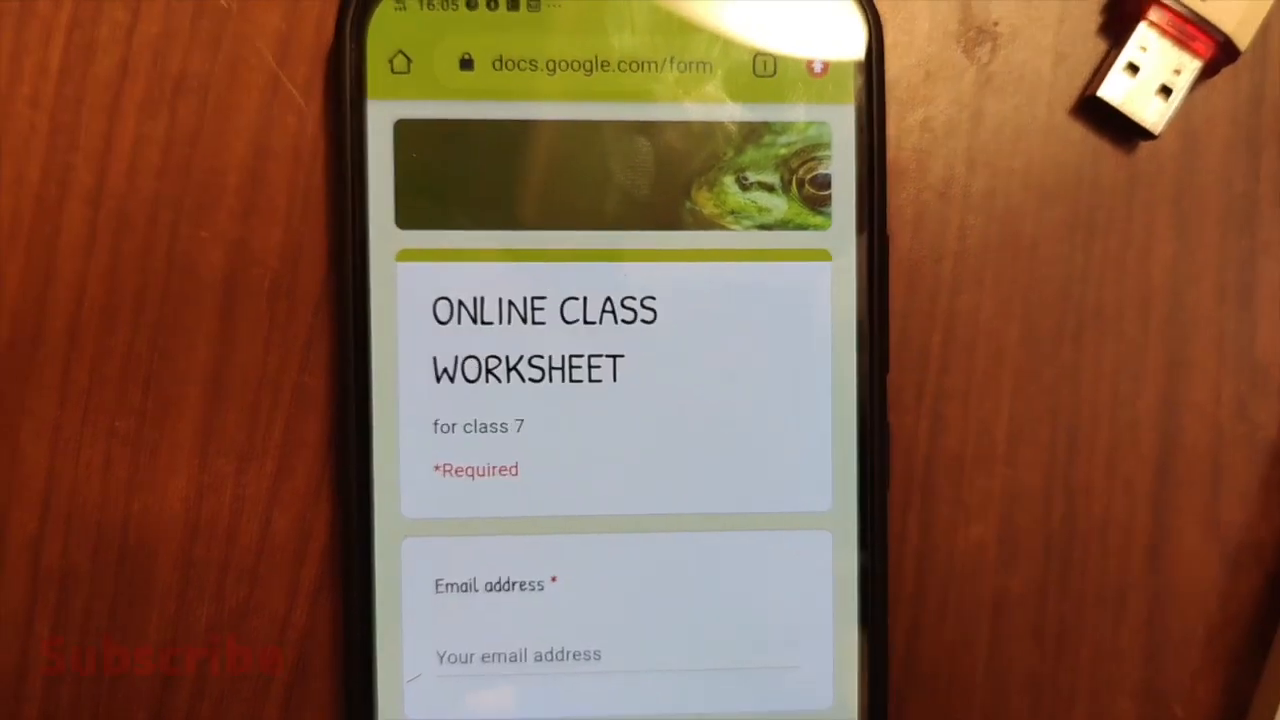
scroll(700, 450, "down", 5)
scroll(820, 640, "down", 2)
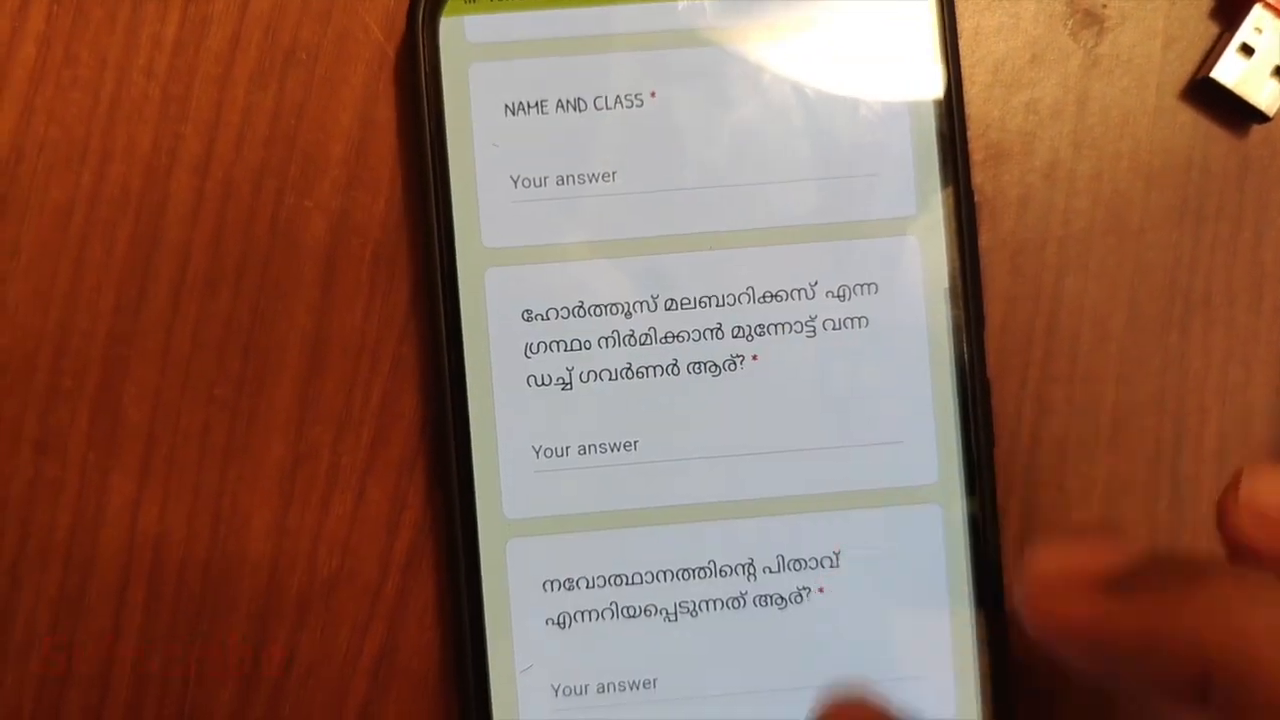
scroll(850, 640, "up", 6)
scroll(900, 620, "down", 6)
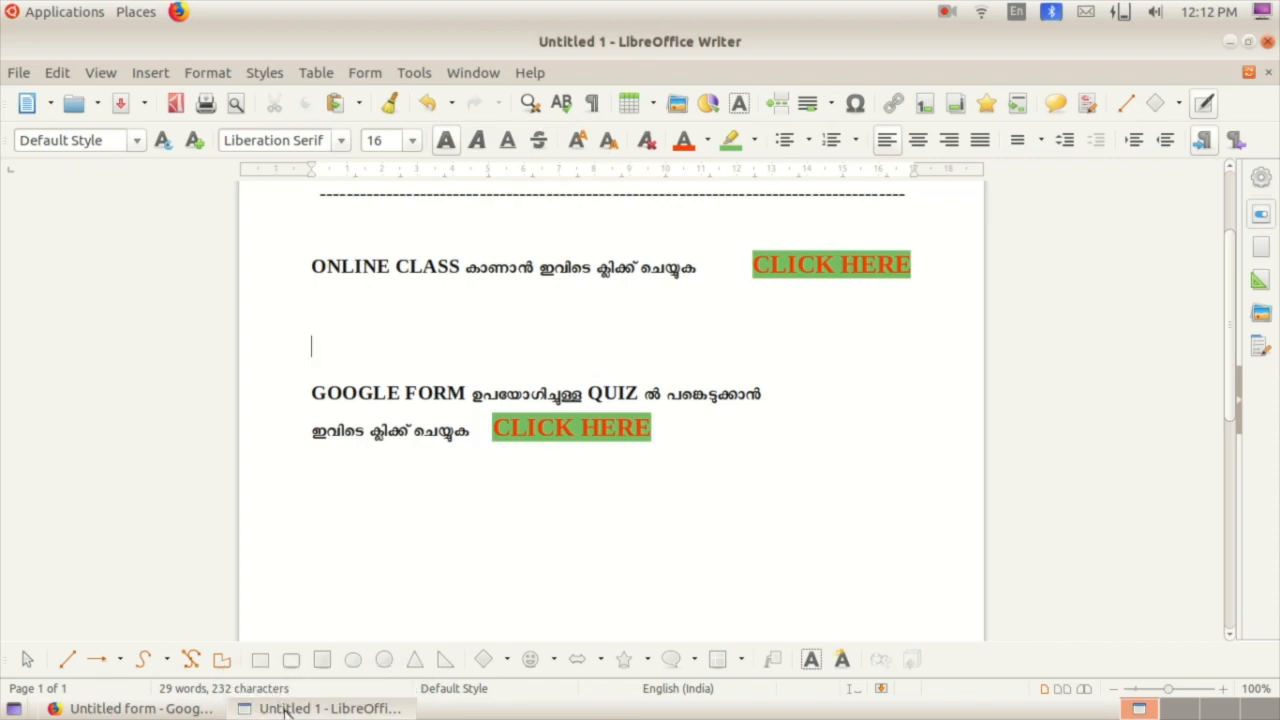
- Review the ONLINE CLASS WORKSHEET form and the KITE VICTERS class video in Firefox, and return to the worksheet document in LibreOffice Writer
left_click(150, 710)
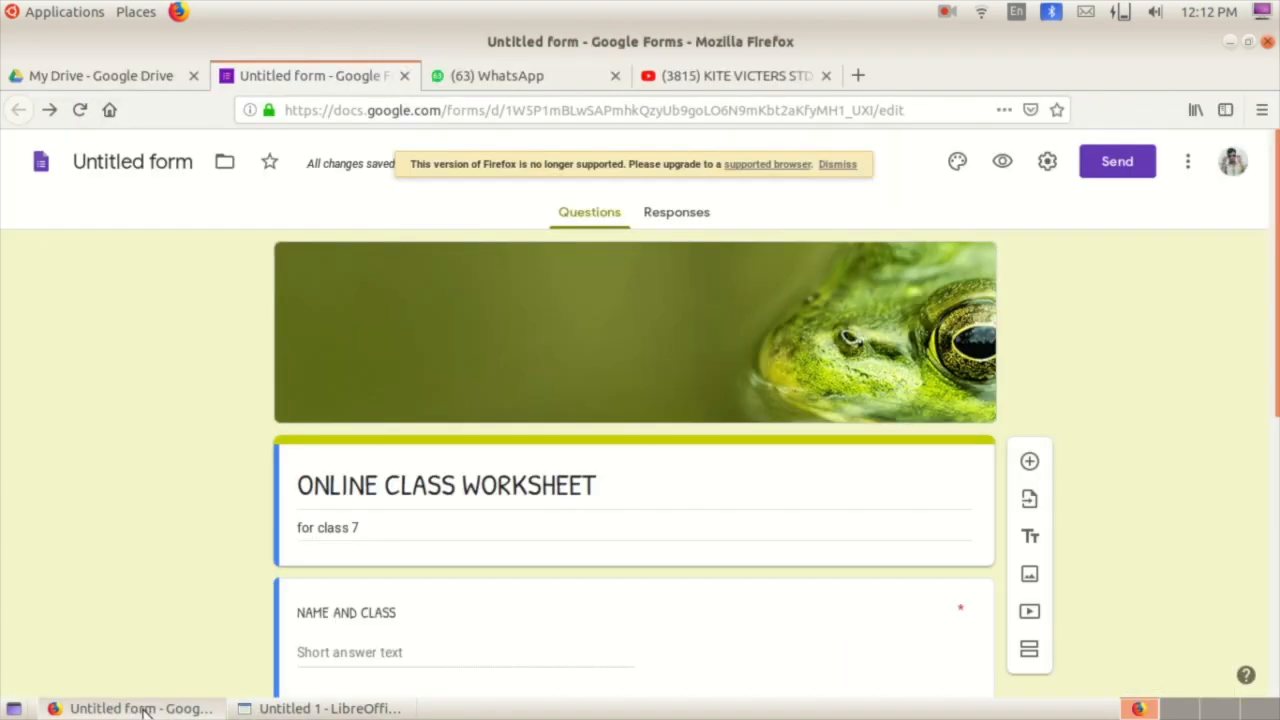
scroll(457, 541, "down", 3)
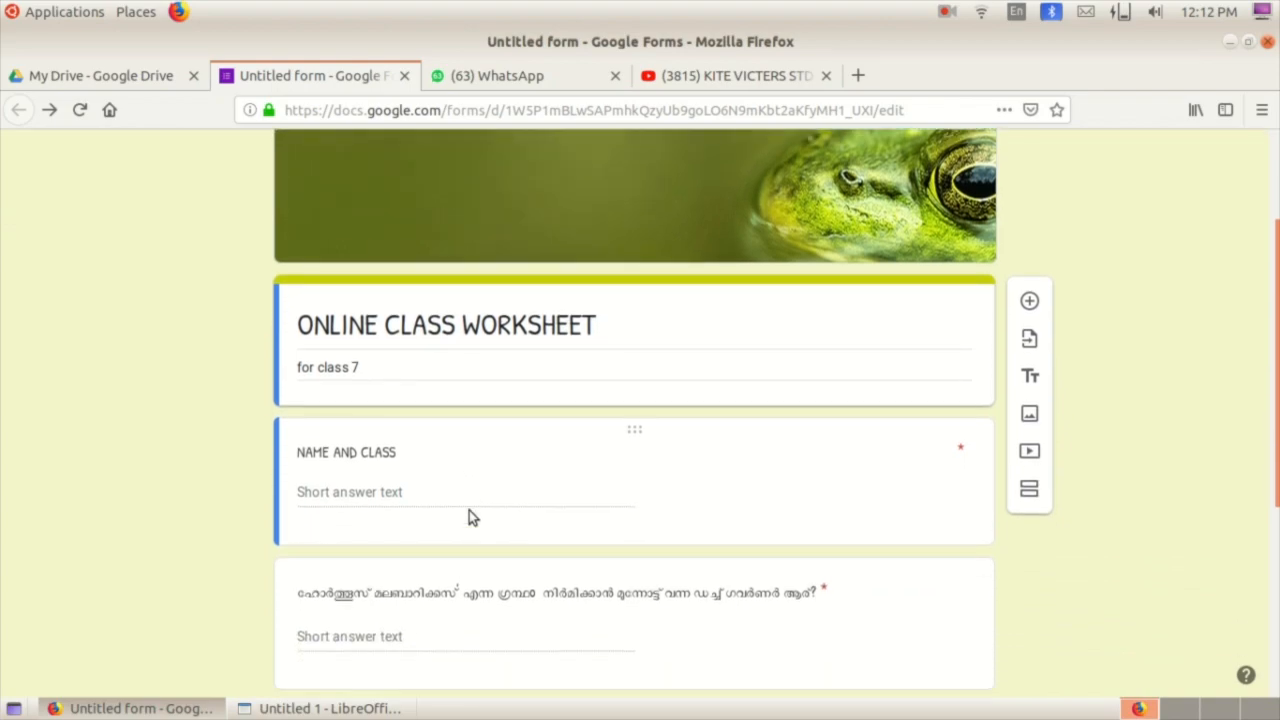
left_click(760, 76)
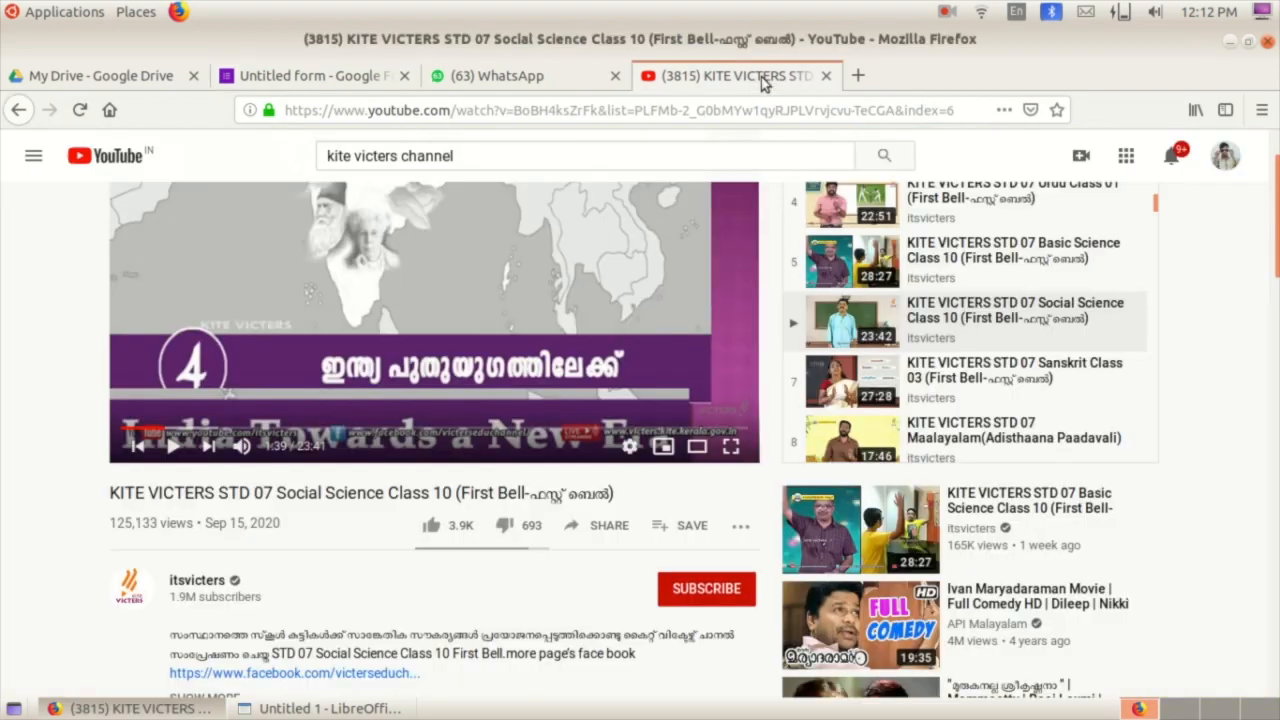
scroll(601, 392, "up", 2)
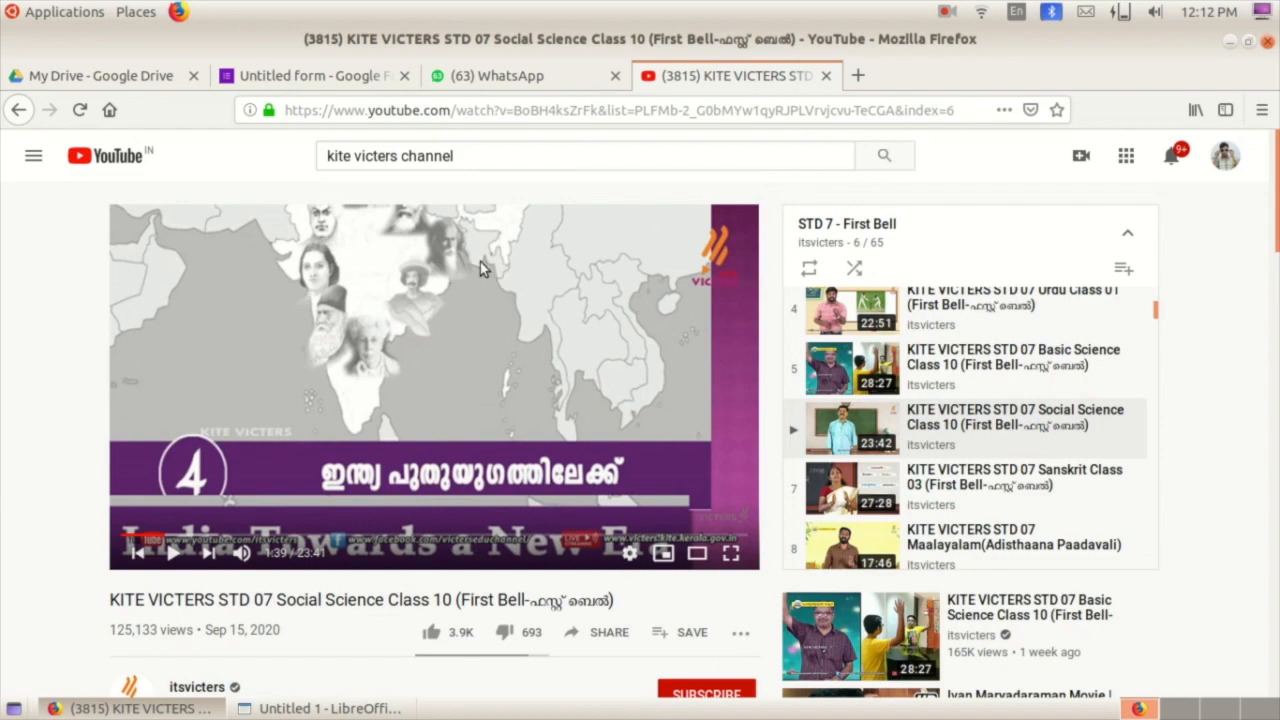
left_click(357, 706)
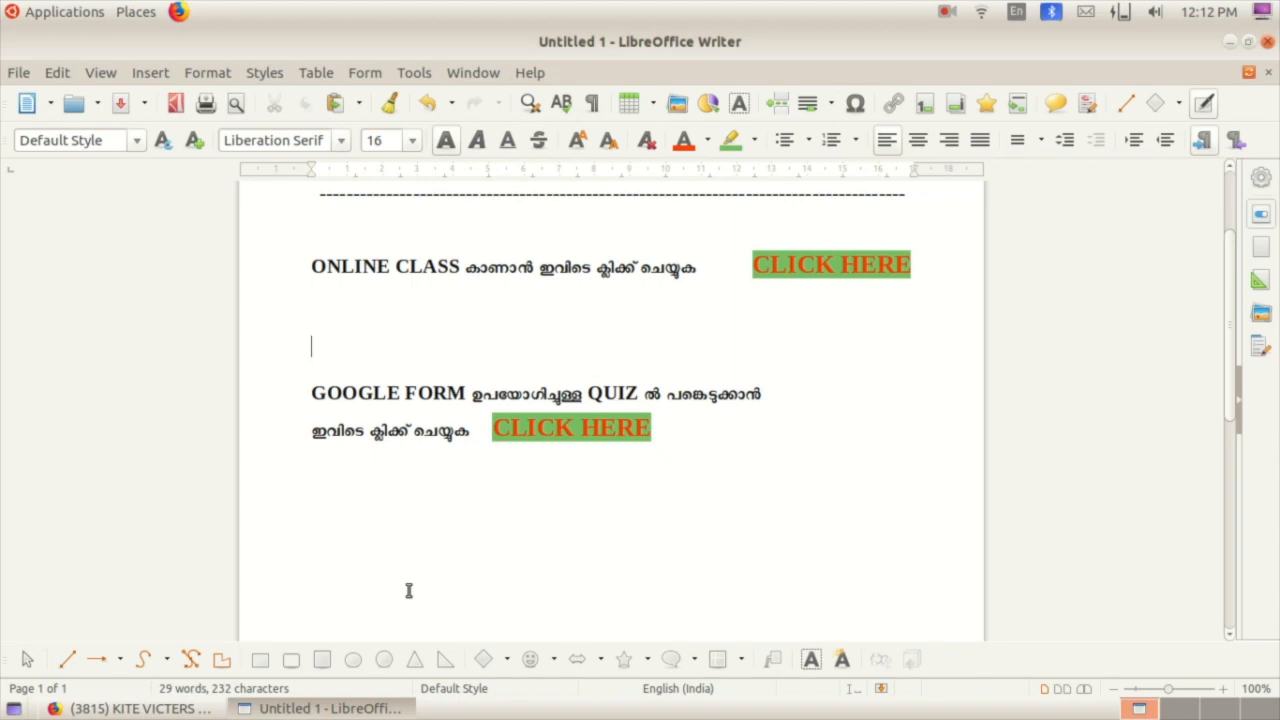
scroll(420, 560, "up", 3)
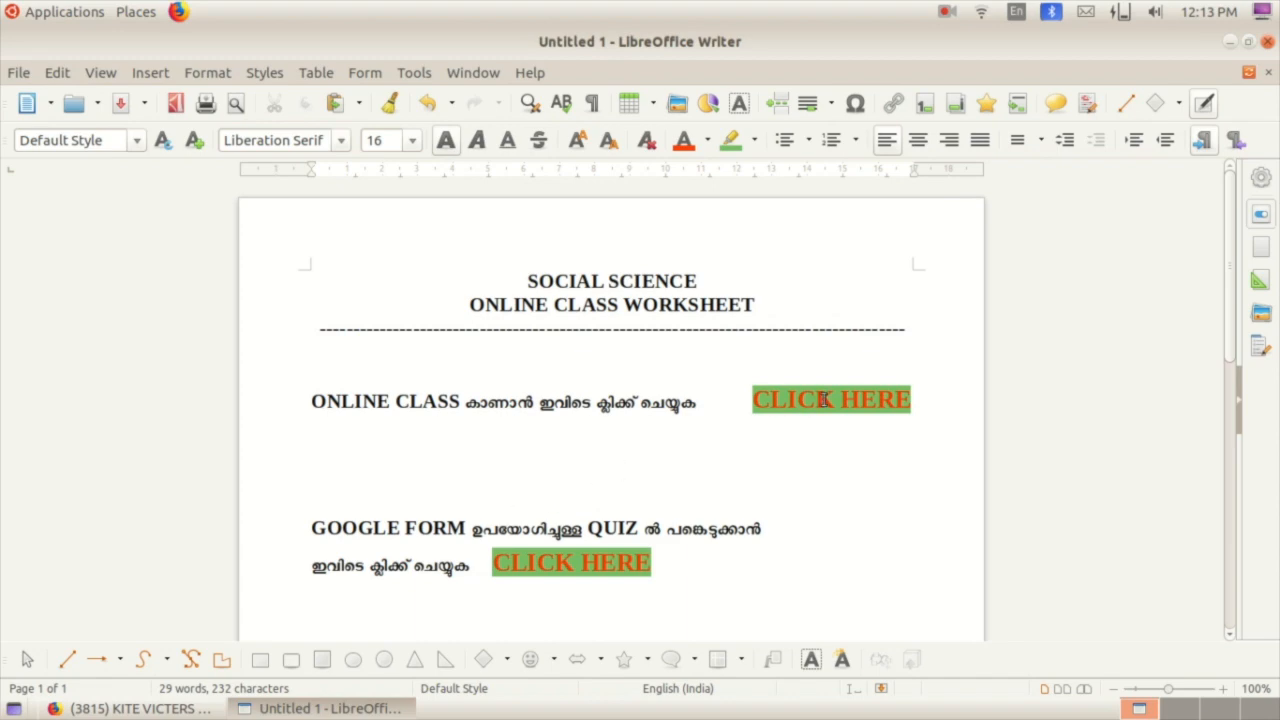
left_click_drag(745, 392, 913, 403)
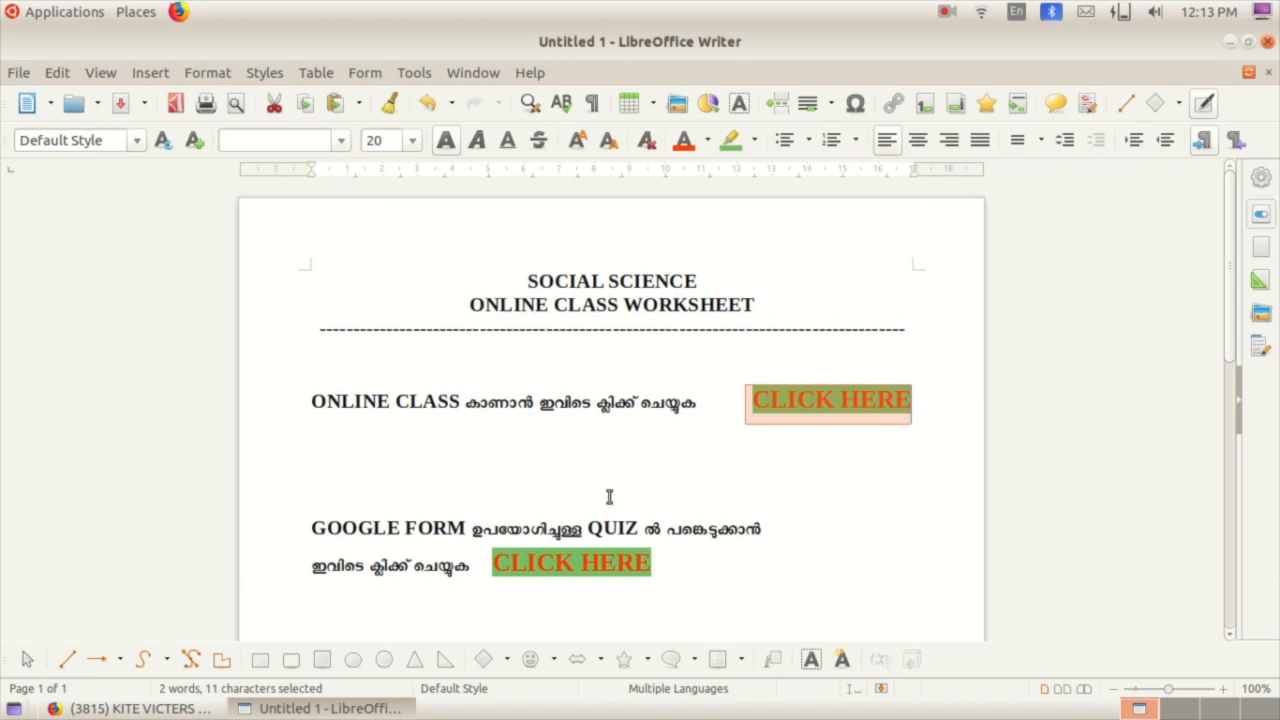
left_click(612, 484)
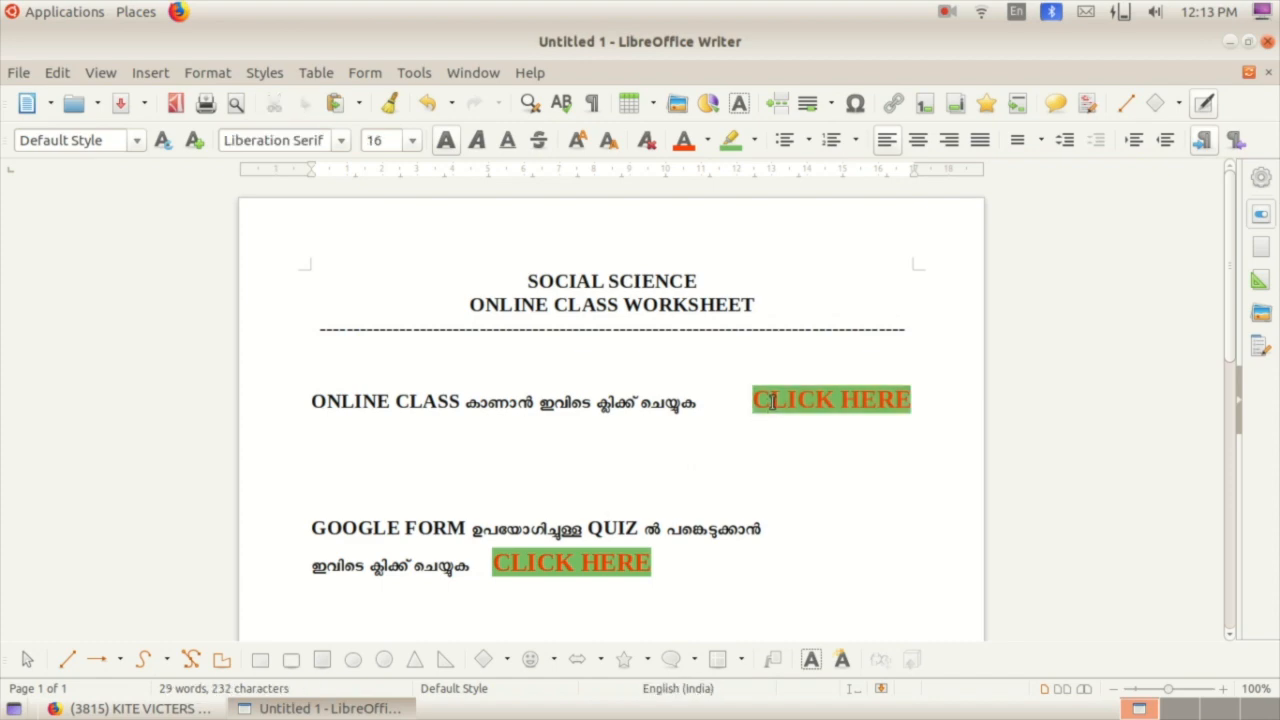
left_click_drag(750, 399, 912, 400)
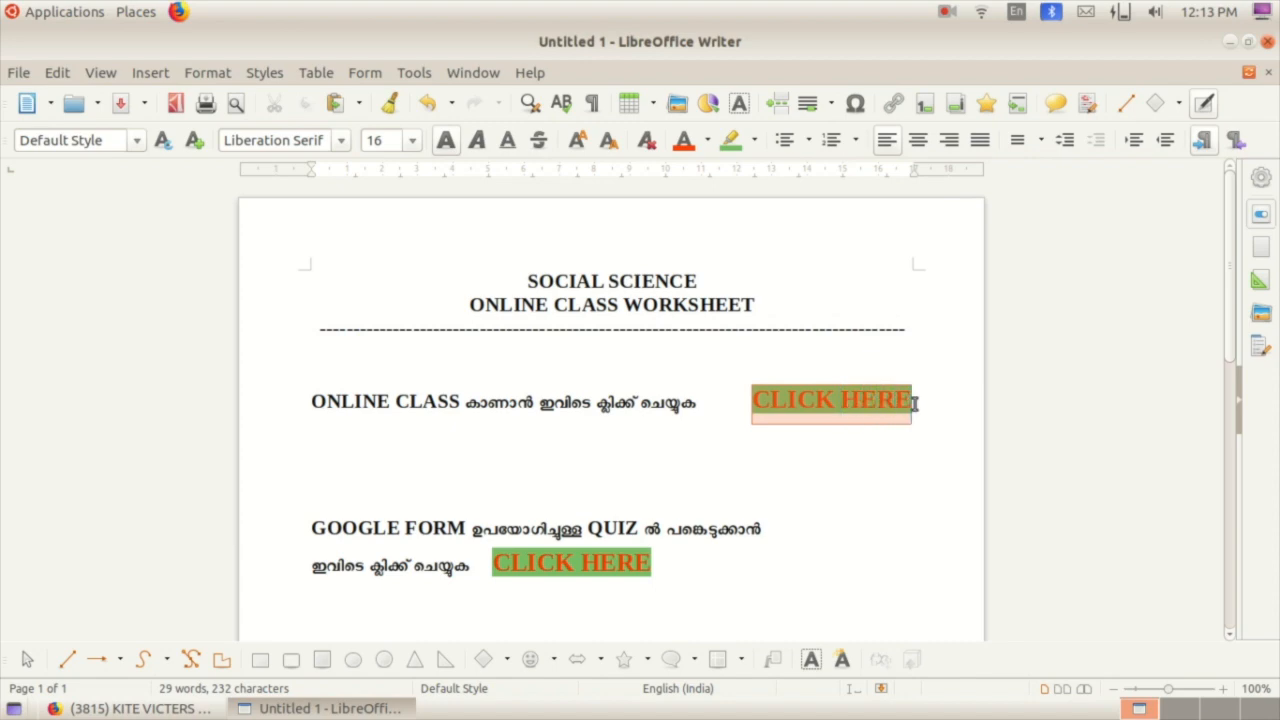
left_click(735, 406)
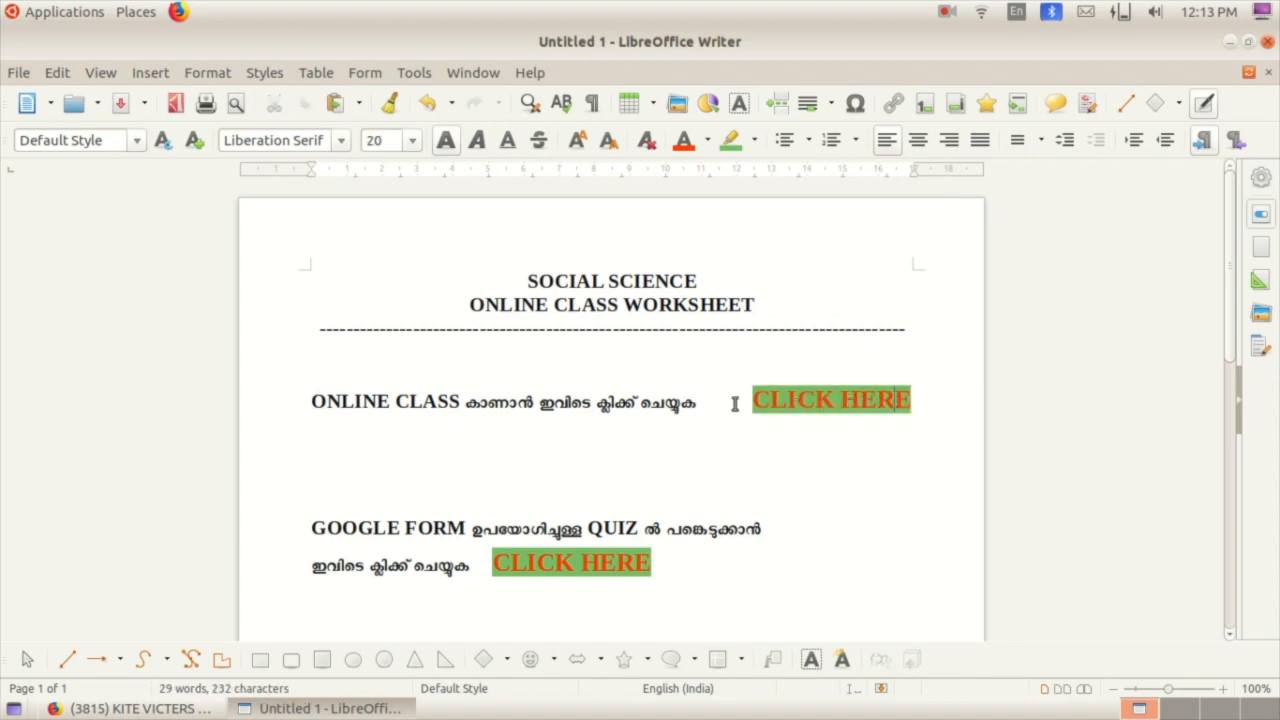
left_click_drag(741, 399, 913, 412)
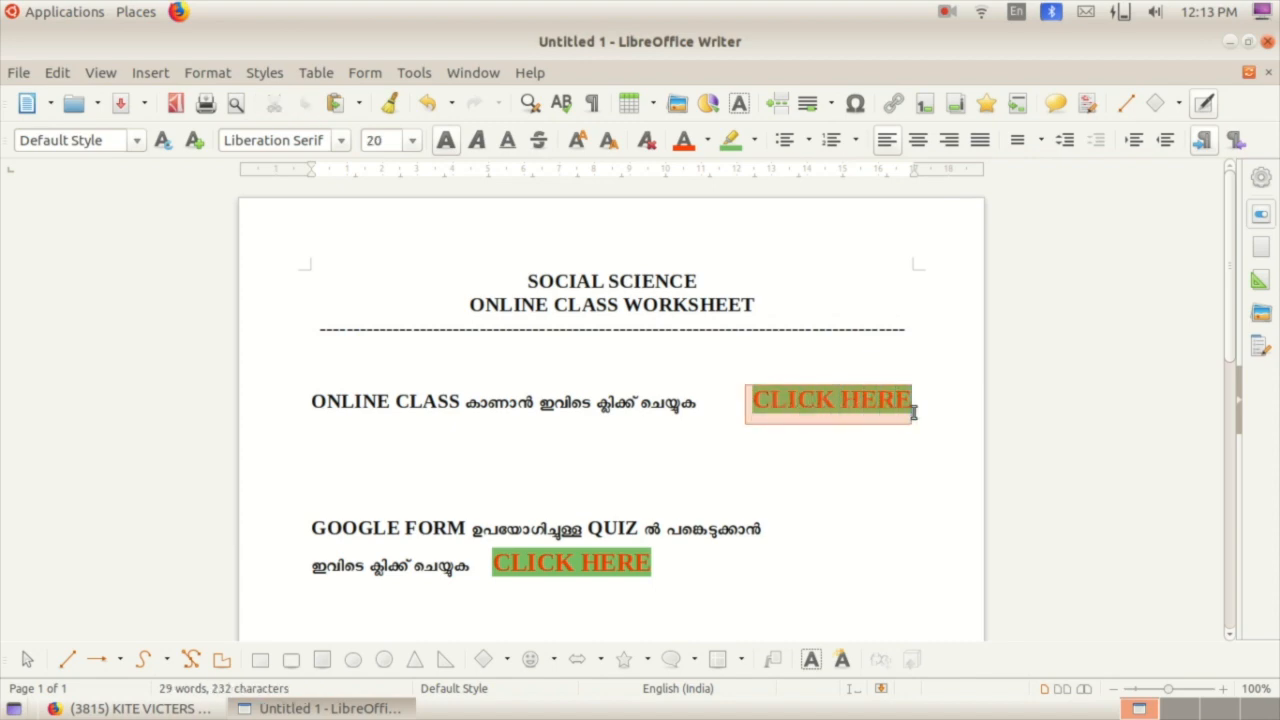
left_click(873, 400)
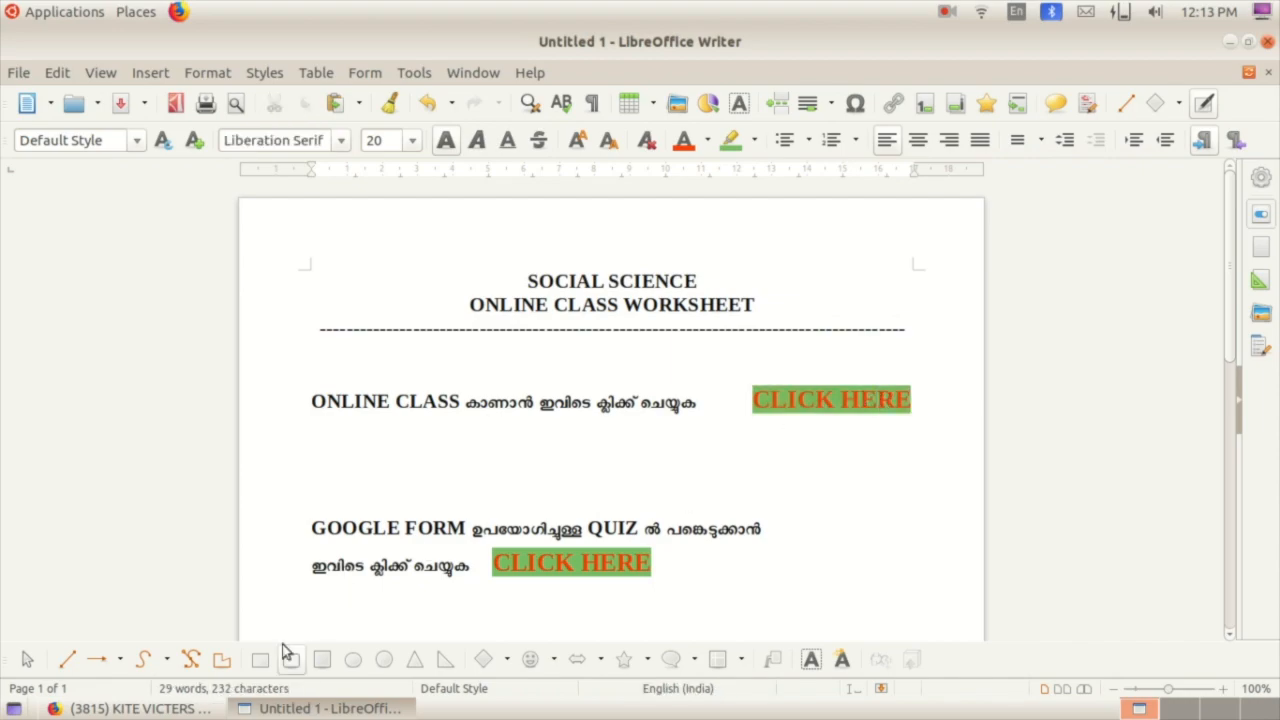
- Switch to Firefox and copy the share link of the KITE VICTERS STD 07 Social Science Class 10 video on YouTube
left_click(140, 708)
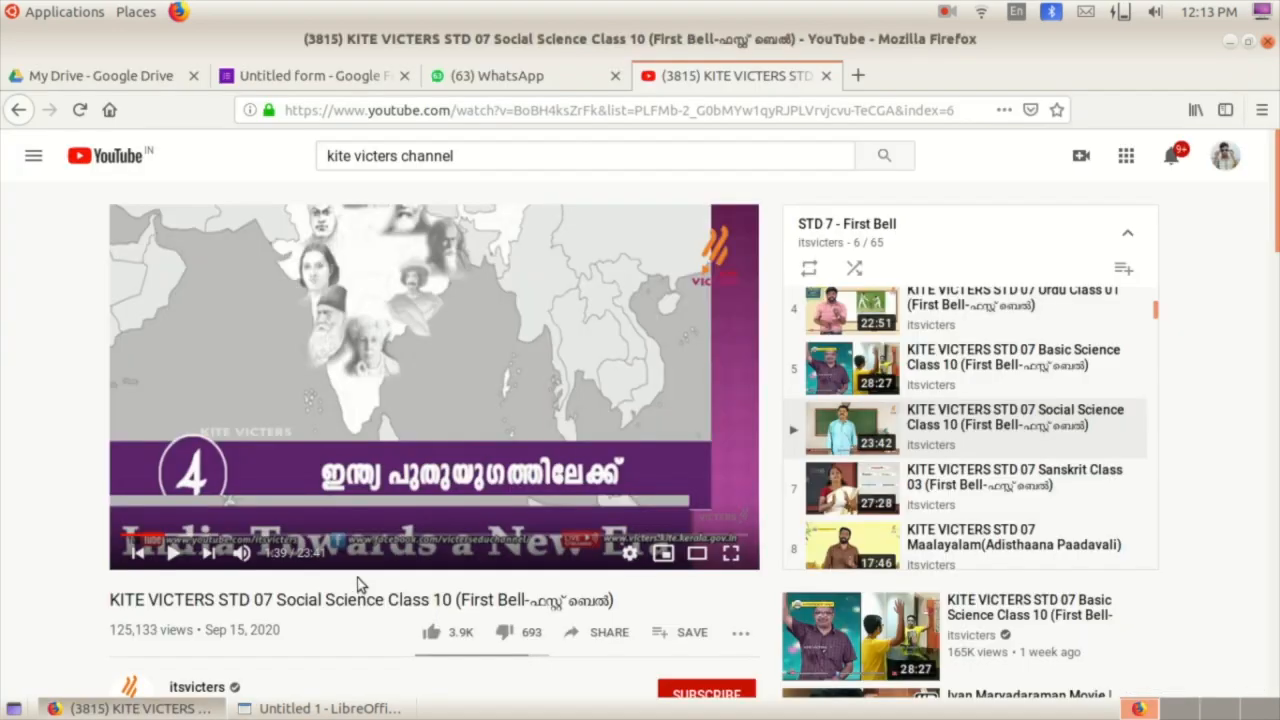
scroll(443, 440, "down", 3)
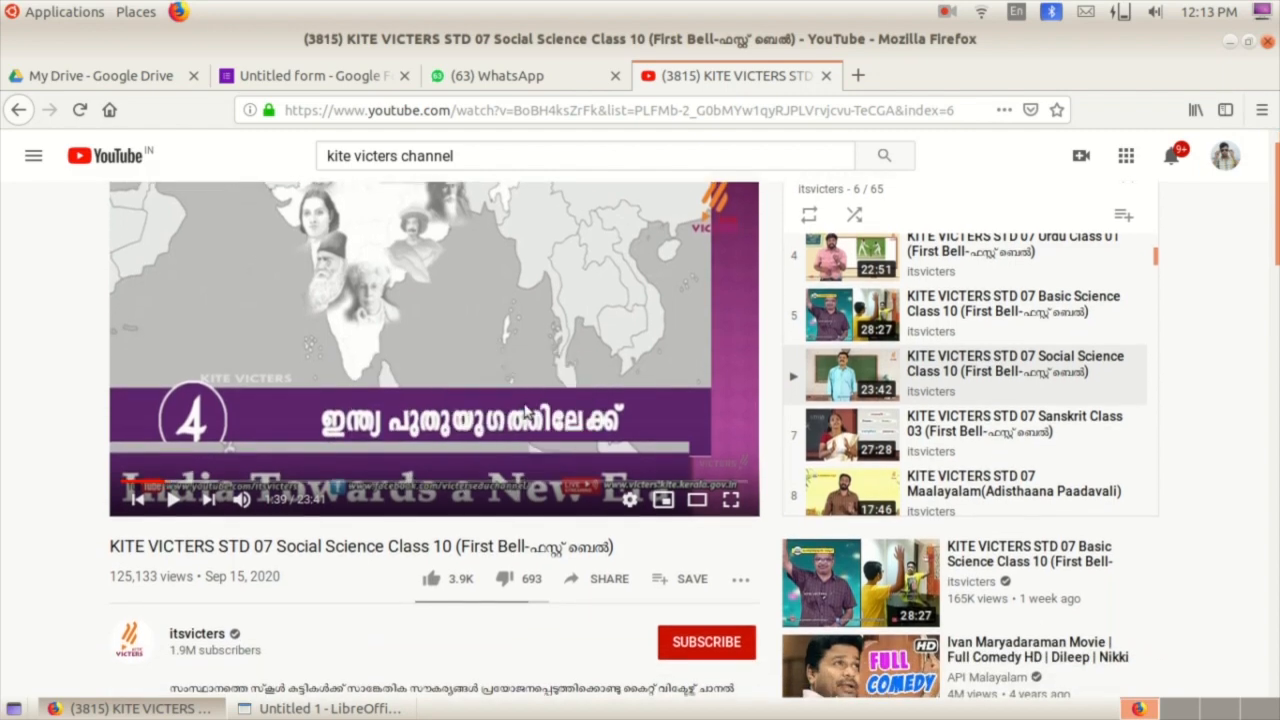
scroll(443, 440, "down", 1)
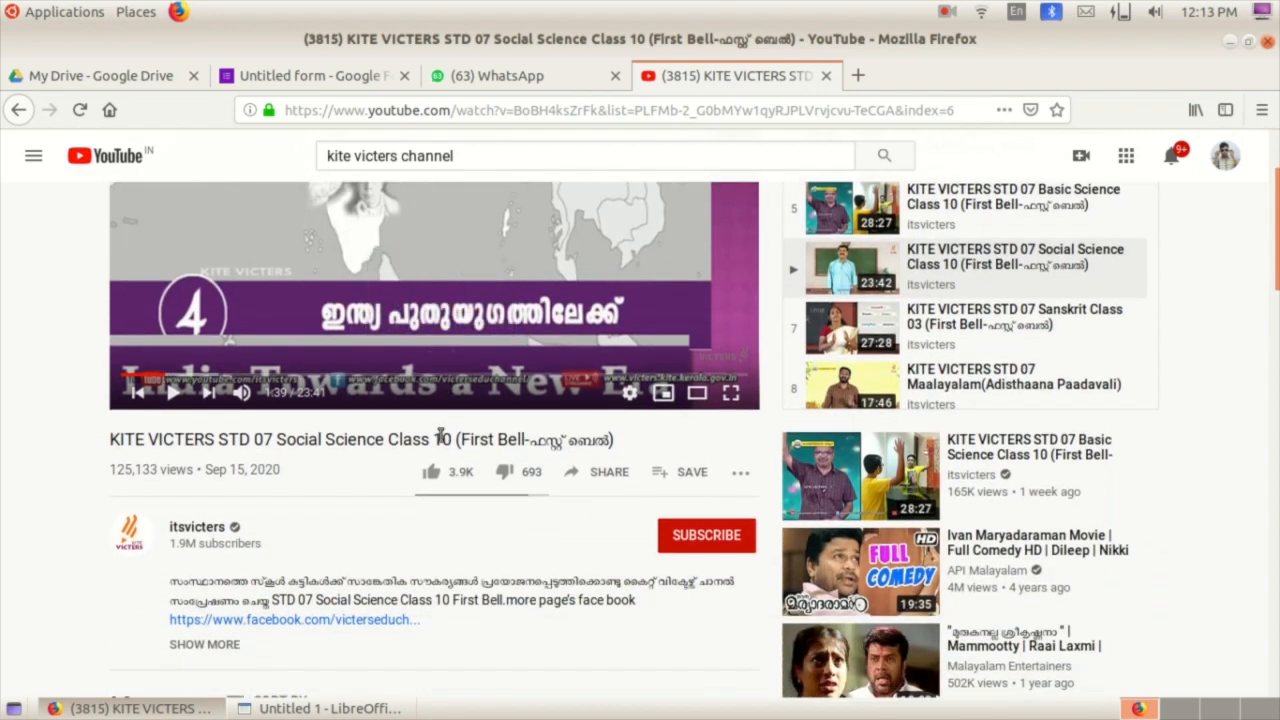
scroll(438, 439, "up", 4)
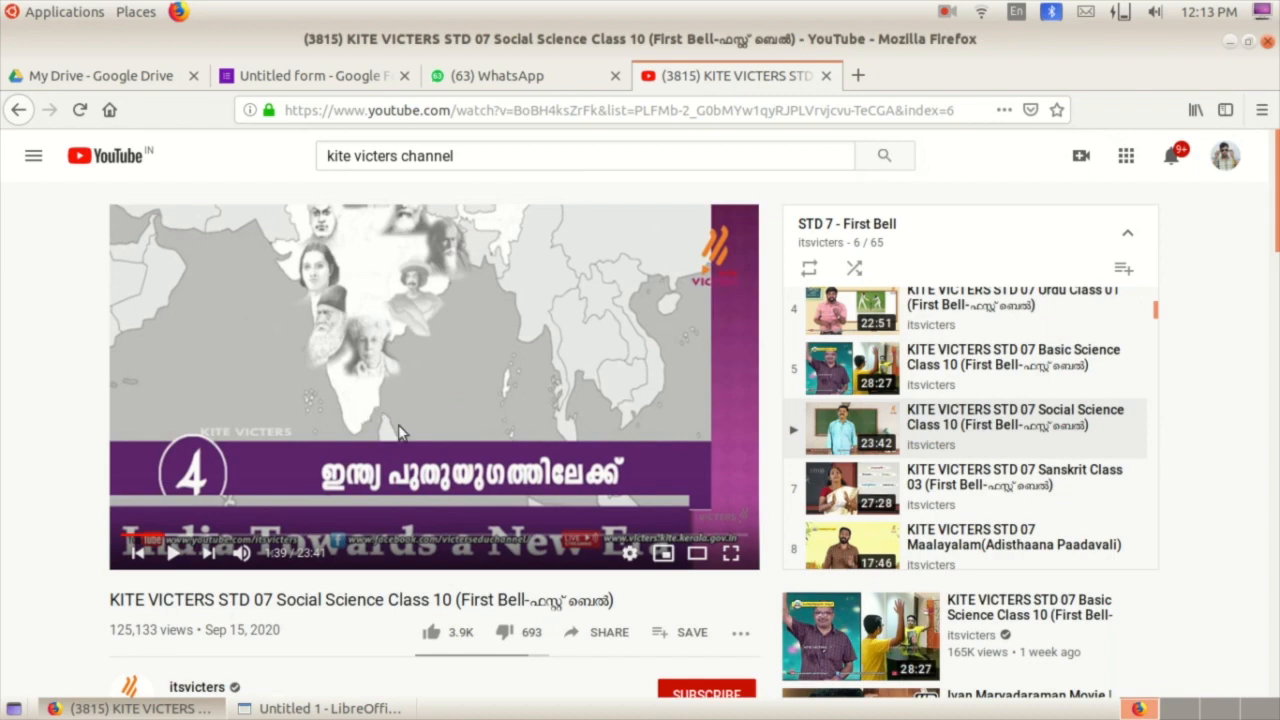
scroll(400, 432, "down", 3)
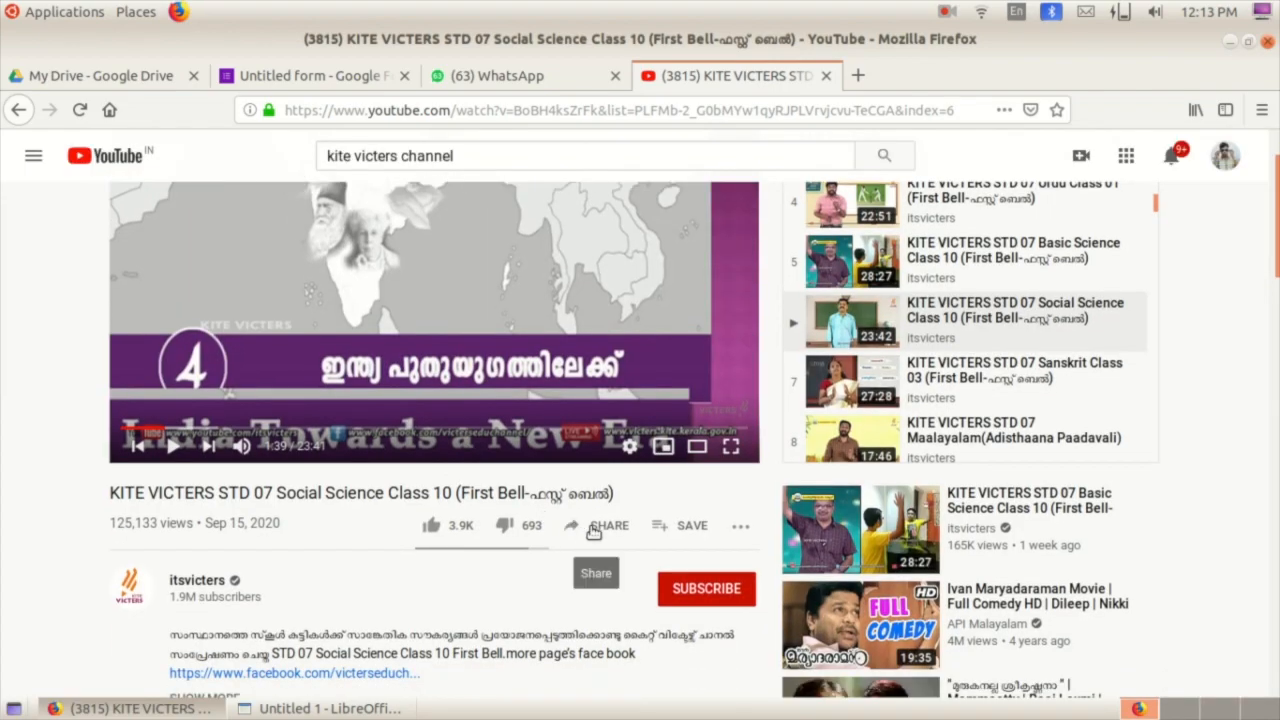
left_click(592, 530)
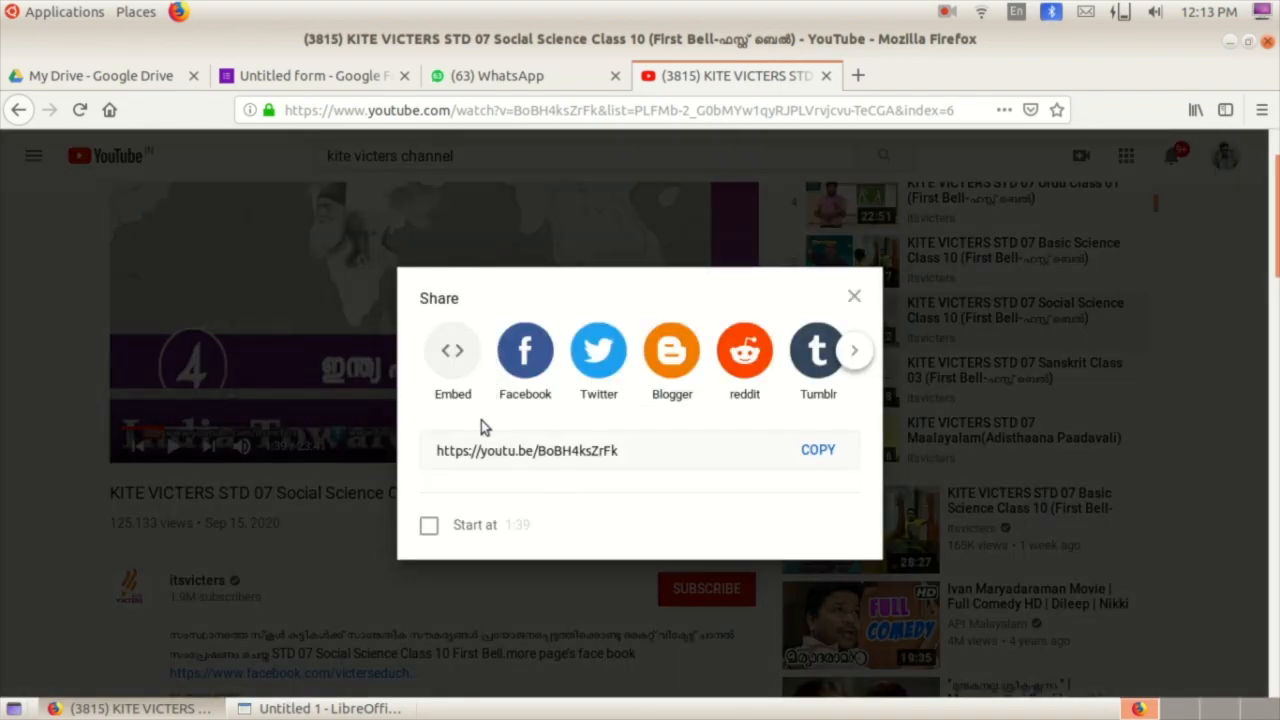
left_click_drag(631, 451, 408, 450)
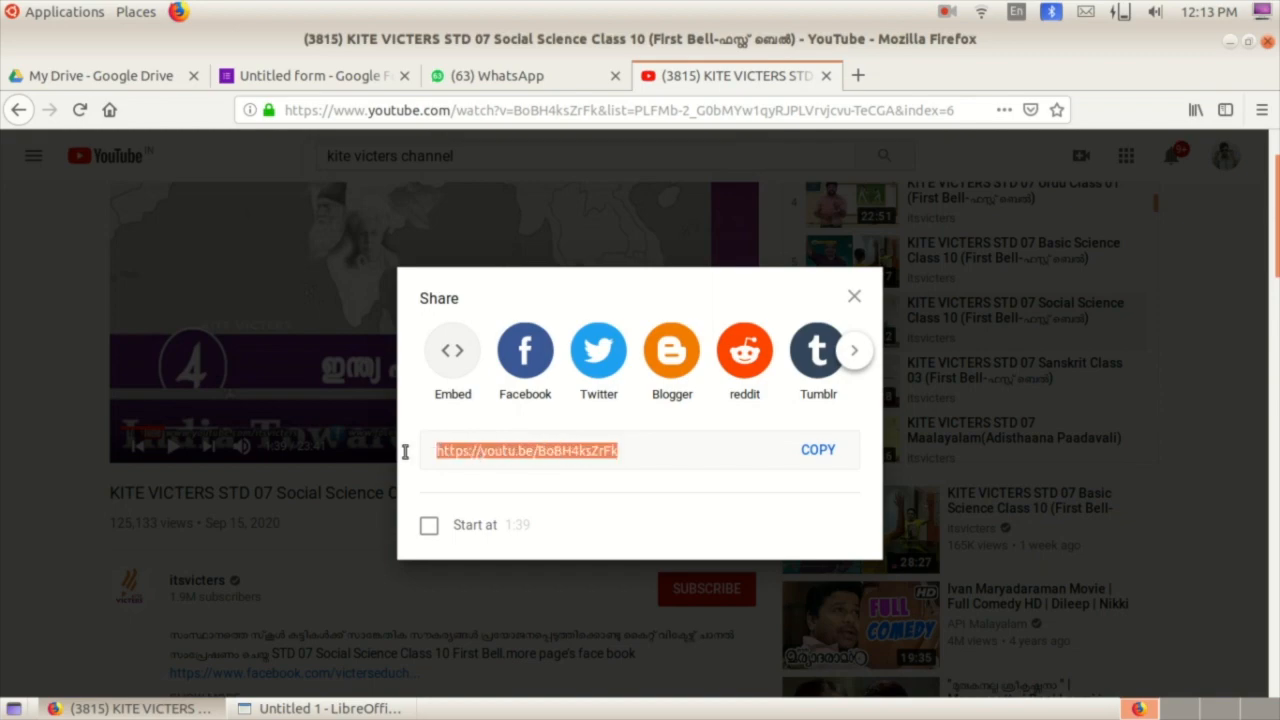
left_click(818, 452)
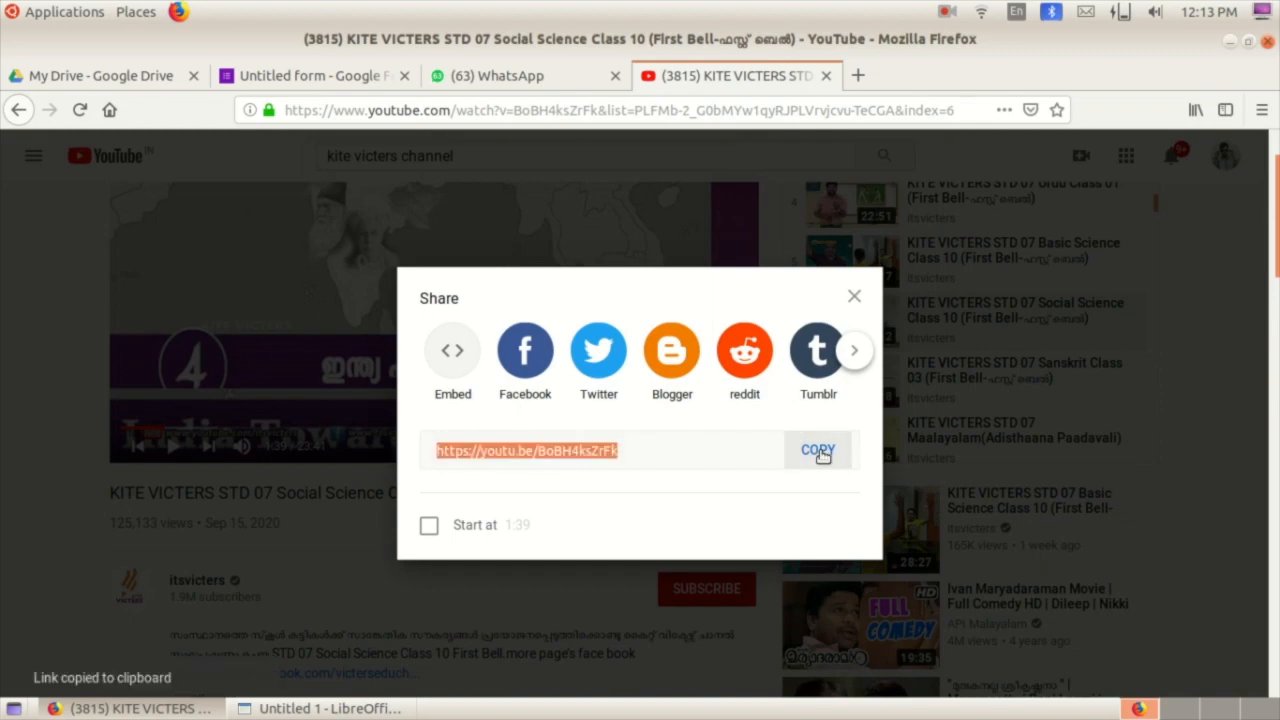
left_click(308, 707)
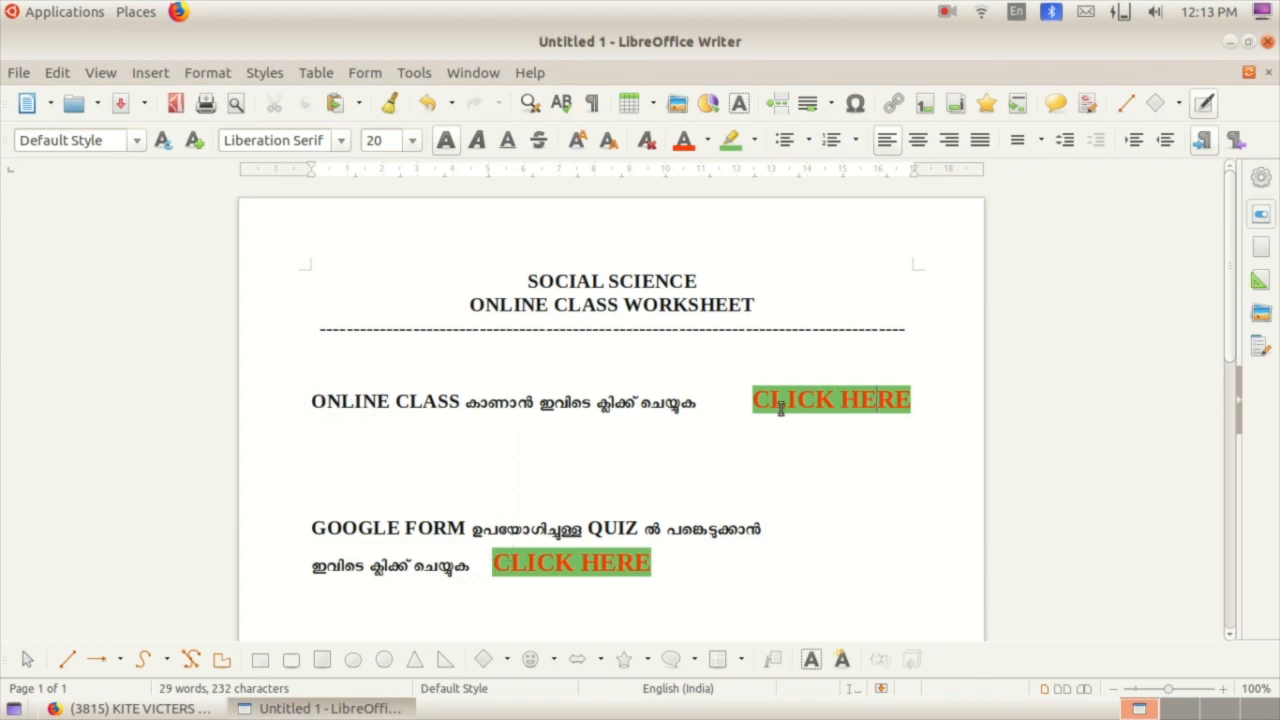
left_click_drag(752, 401, 909, 408)
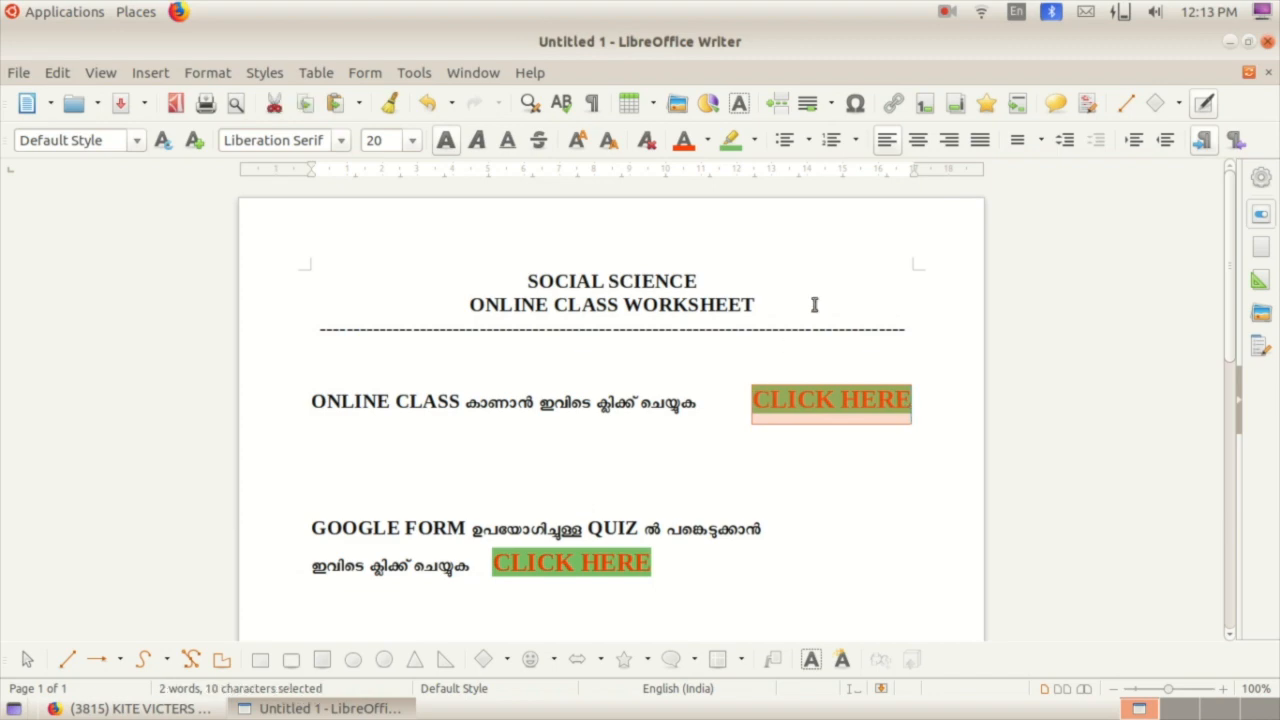
left_click(893, 104)
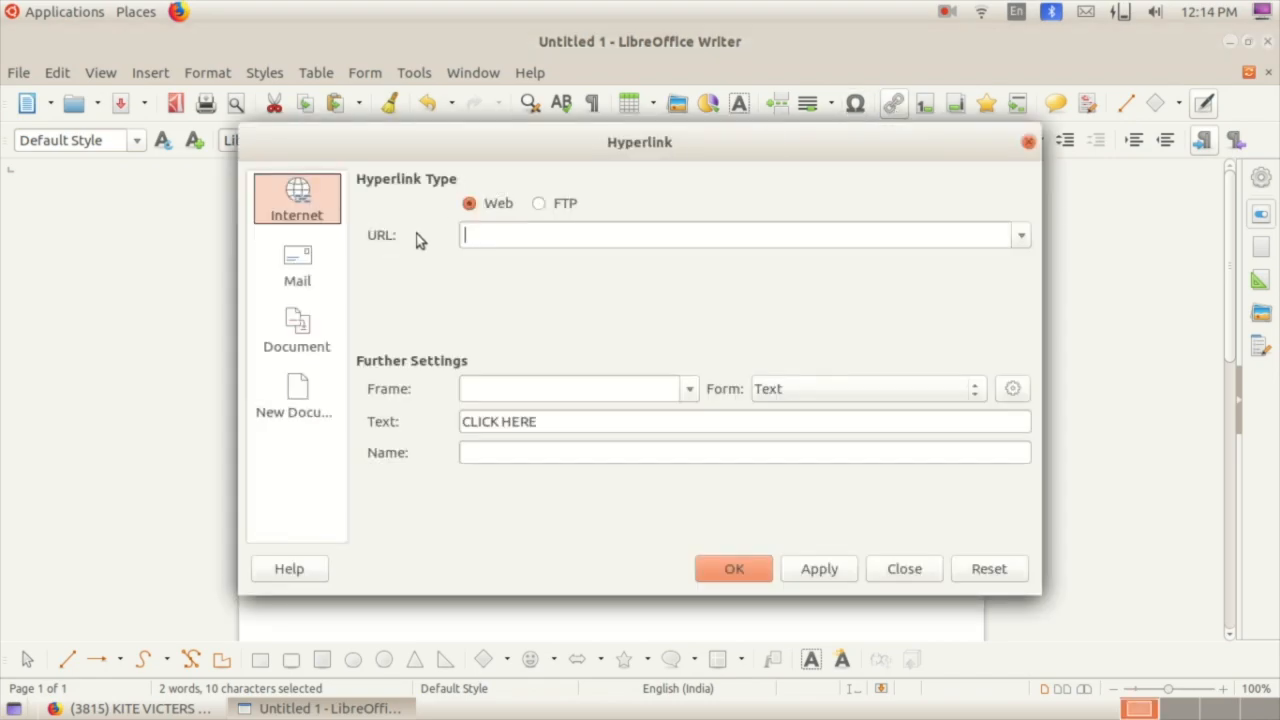
right_click(482, 234)
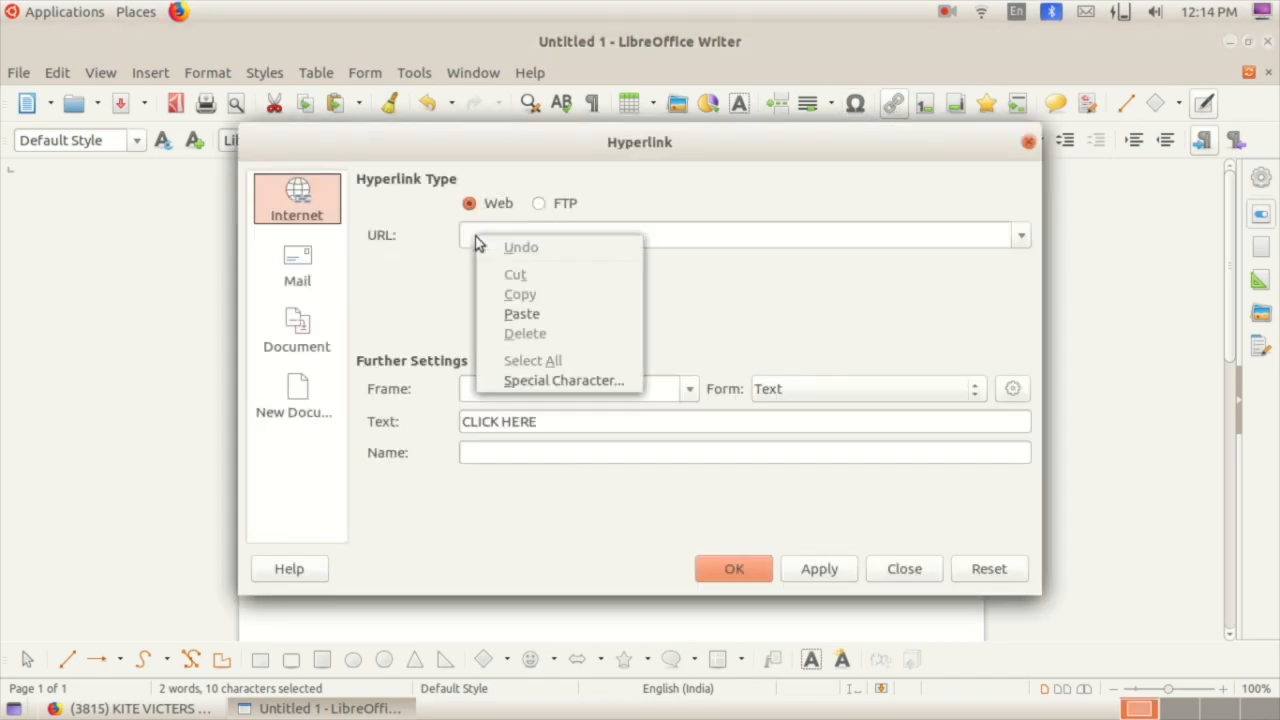
left_click(517, 313)
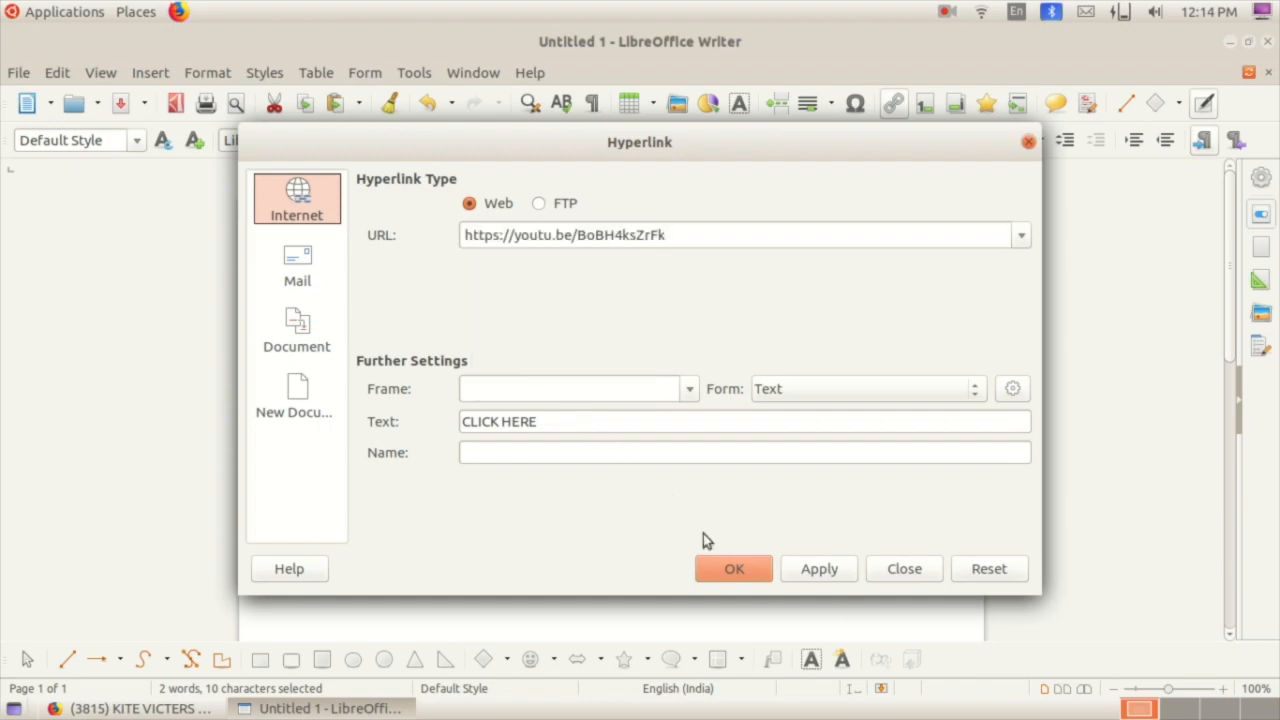
left_click(820, 570)
left_click(748, 574)
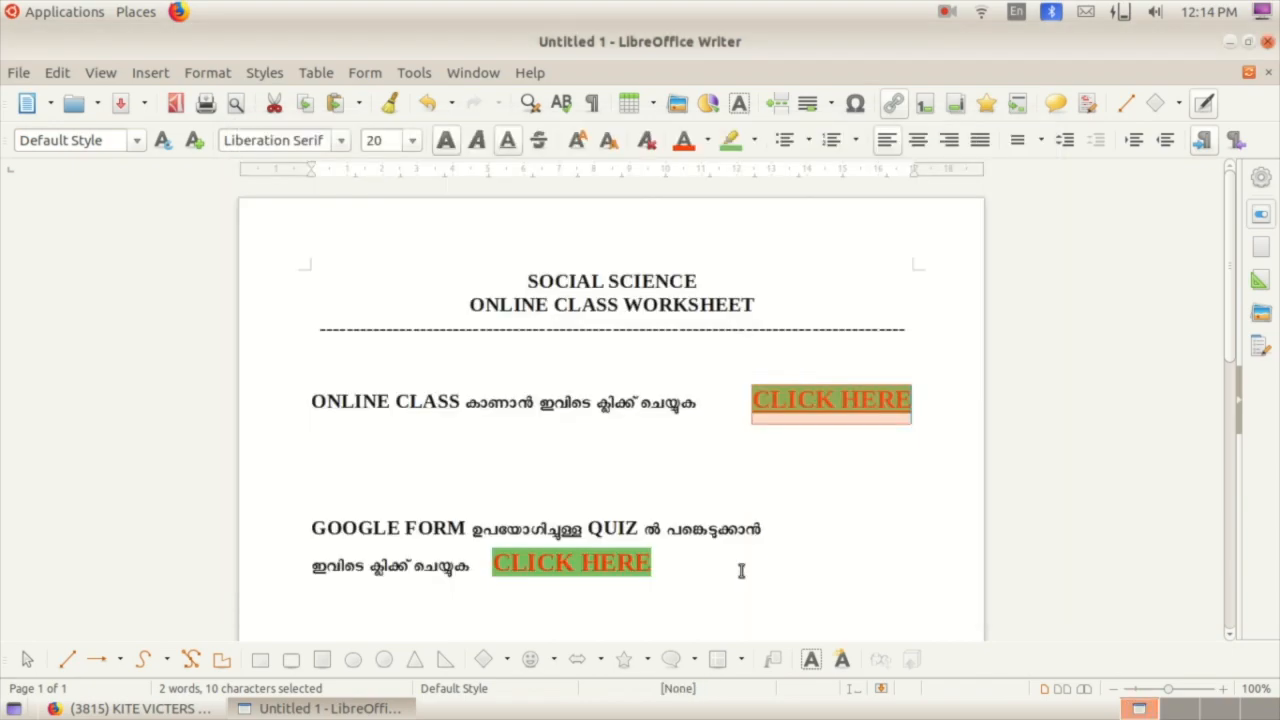
left_click(800, 400)
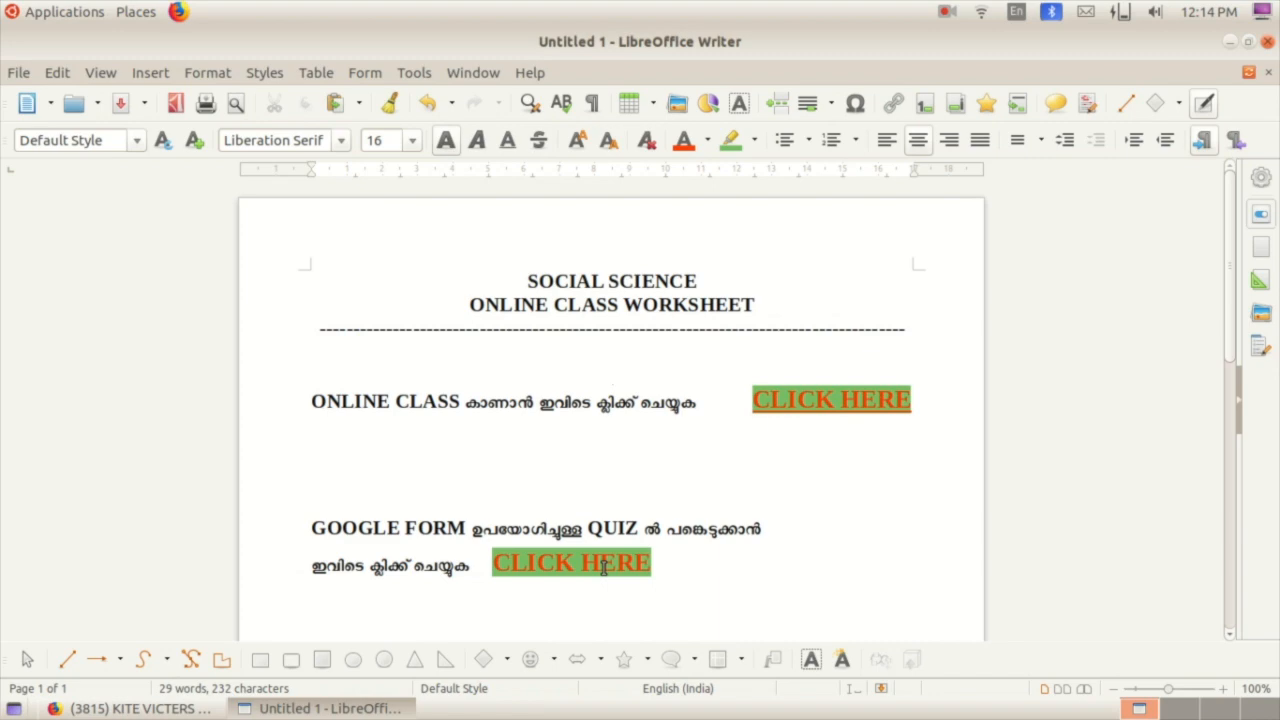
- Switch to Firefox and review the questions and sending options of the ONLINE CLASS WORKSHEET form in Google Forms
scroll(604, 566, "down", 1)
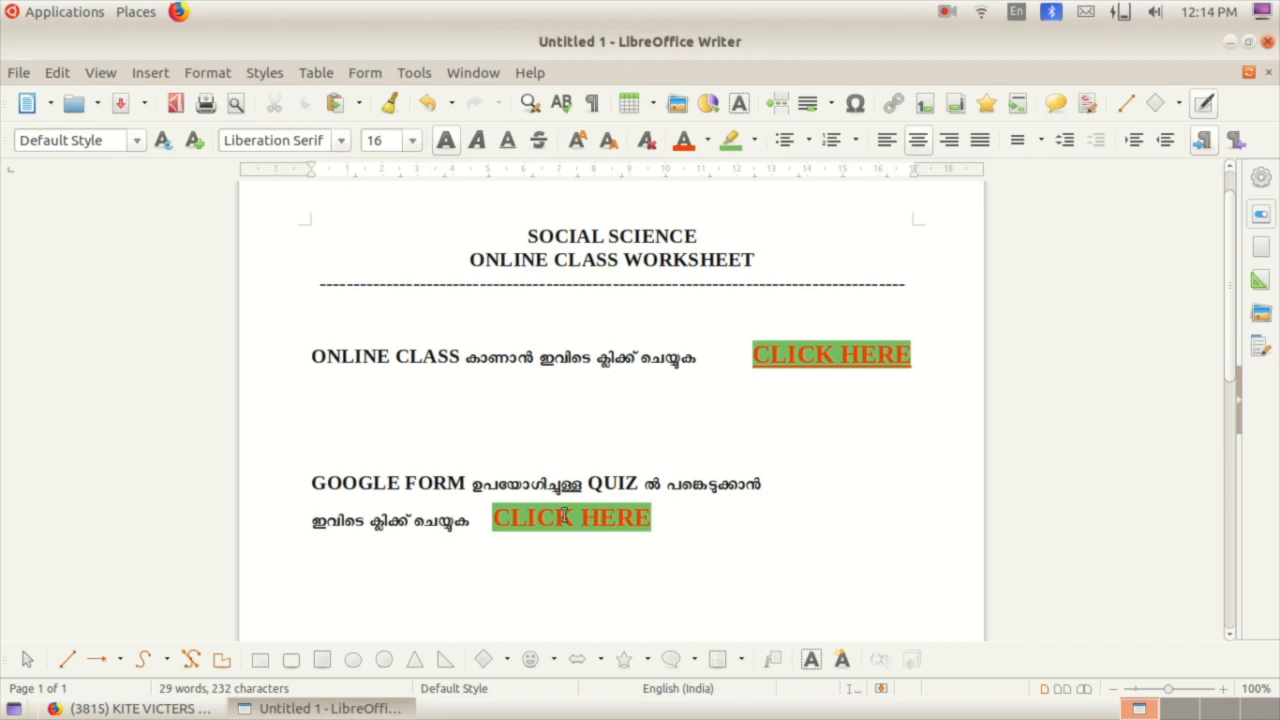
left_click(150, 708)
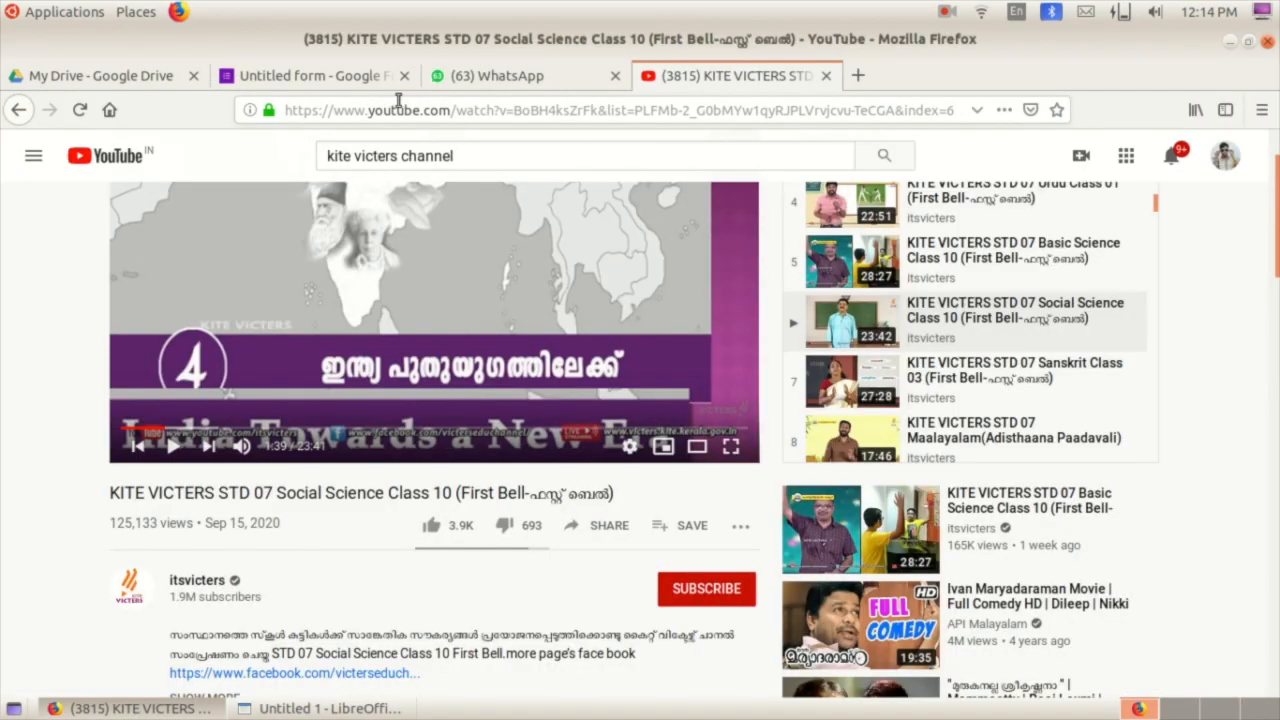
left_click(115, 80)
left_click(268, 80)
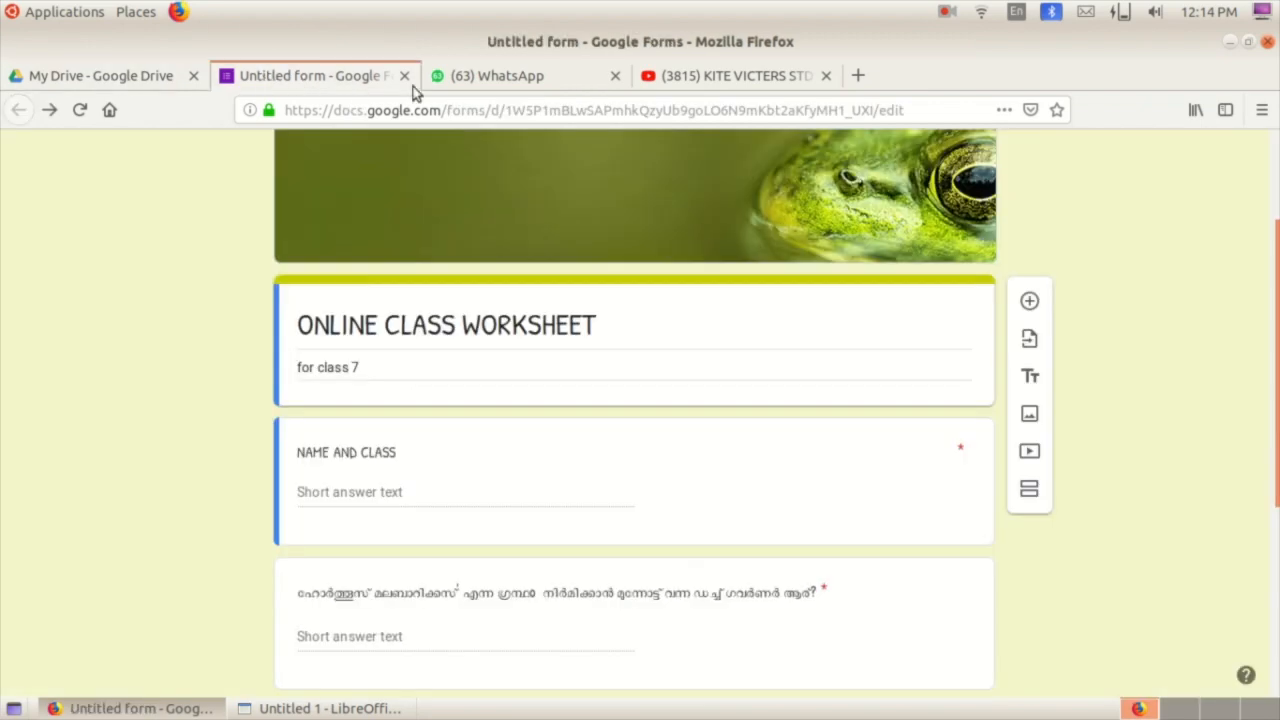
scroll(538, 268, "up", 2)
scroll(538, 268, "down", 5)
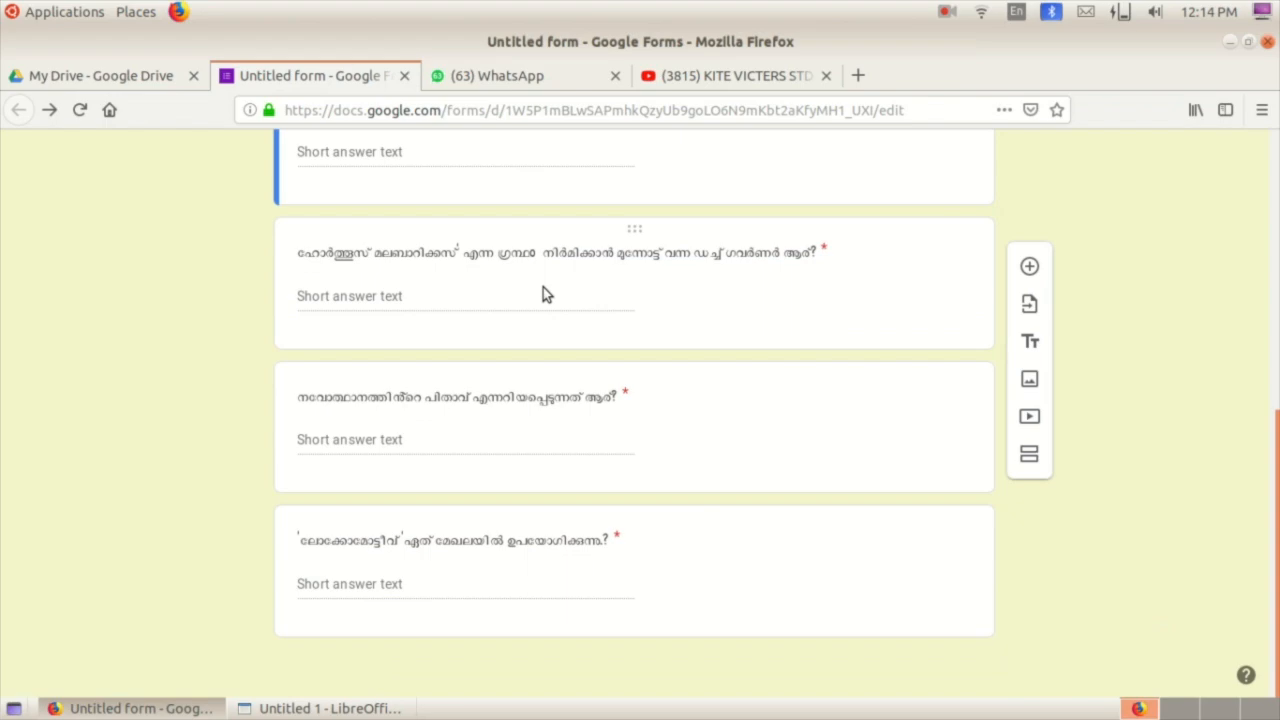
scroll(543, 287, "up", 5)
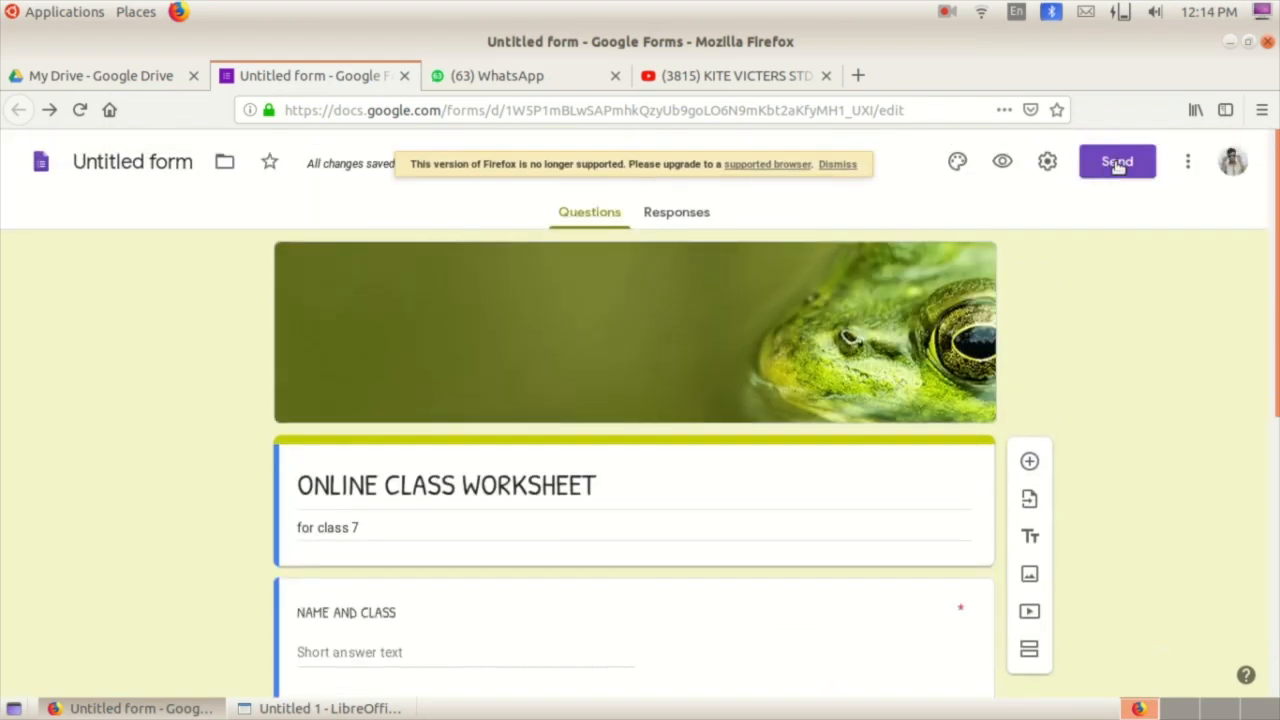
left_click(1117, 165)
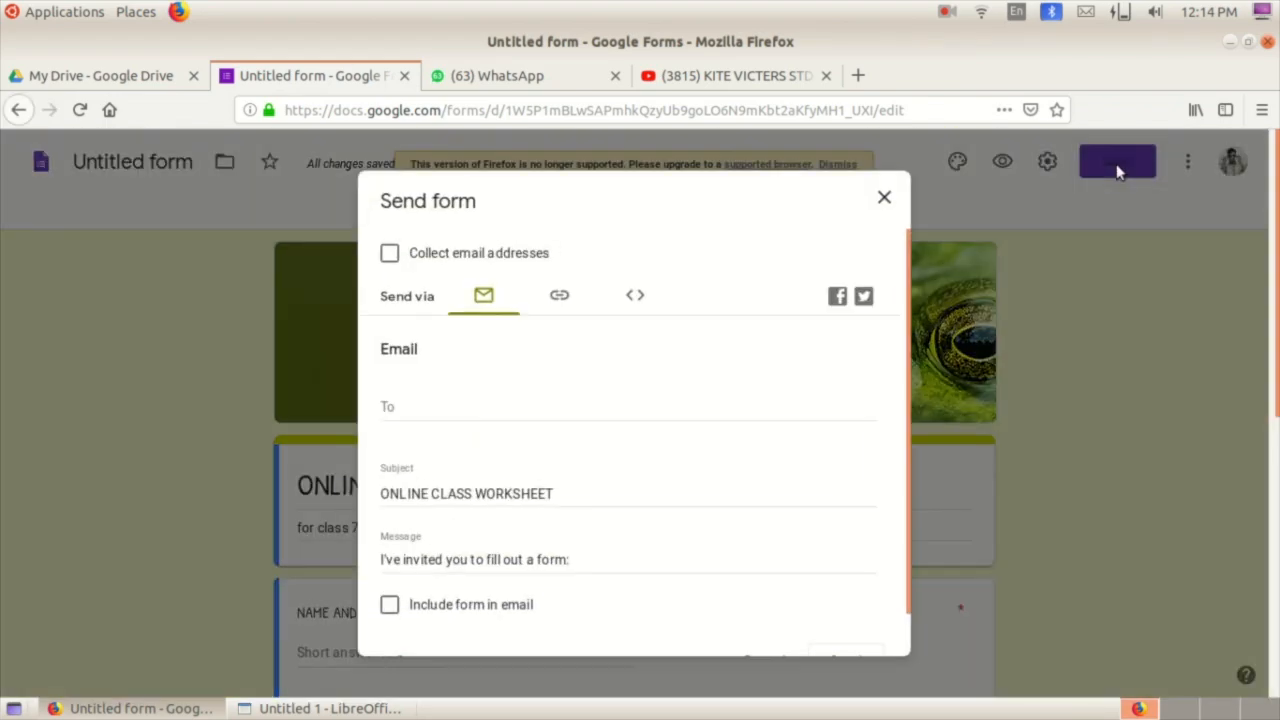
left_click(886, 199)
scroll(798, 408, "down", 5)
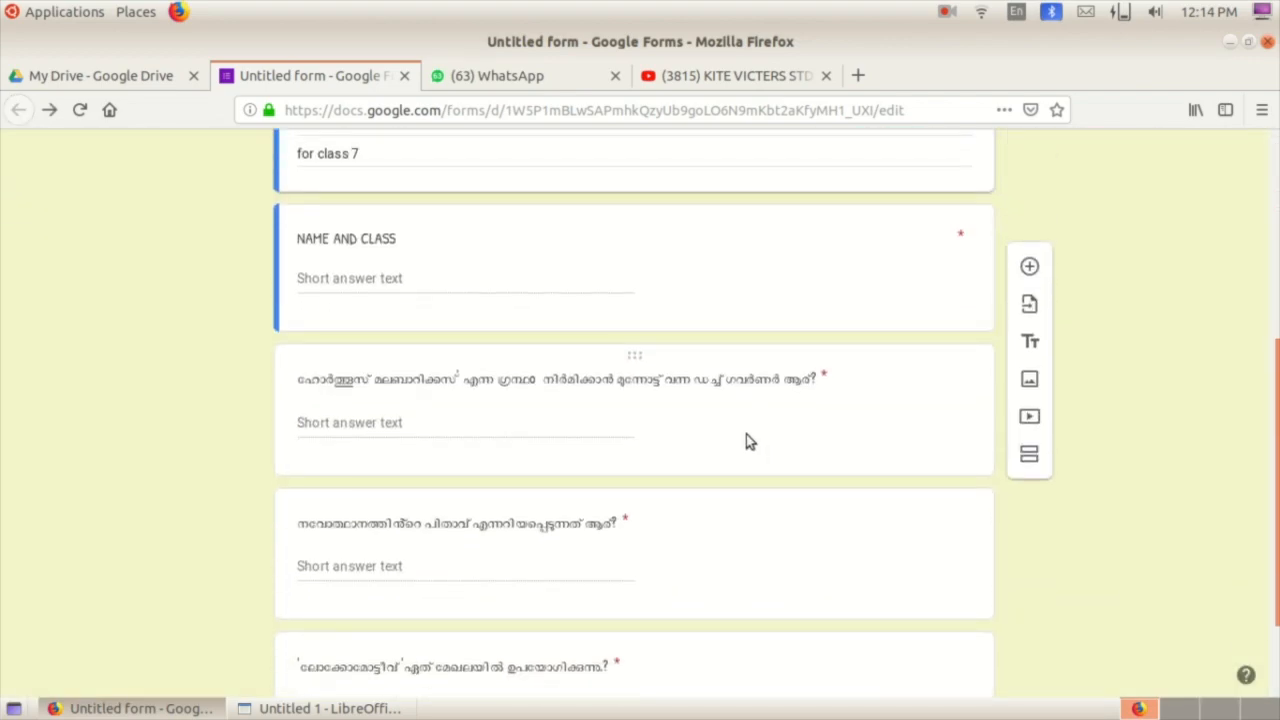
scroll(574, 449, "down", 2)
scroll(546, 440, "up", 3)
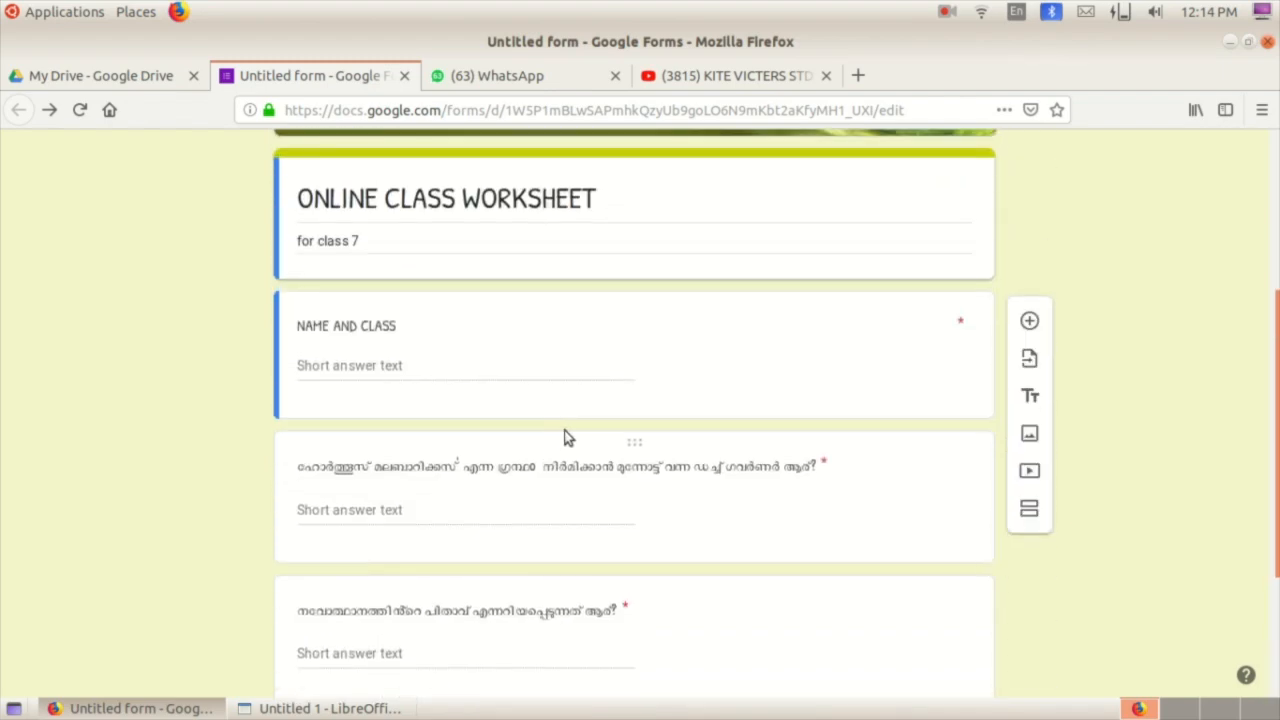
scroll(564, 437, "up", 4)
- Copy the full-length share link of the ONLINE CLASS WORKSHEET form from its sending options
left_click(1117, 161)
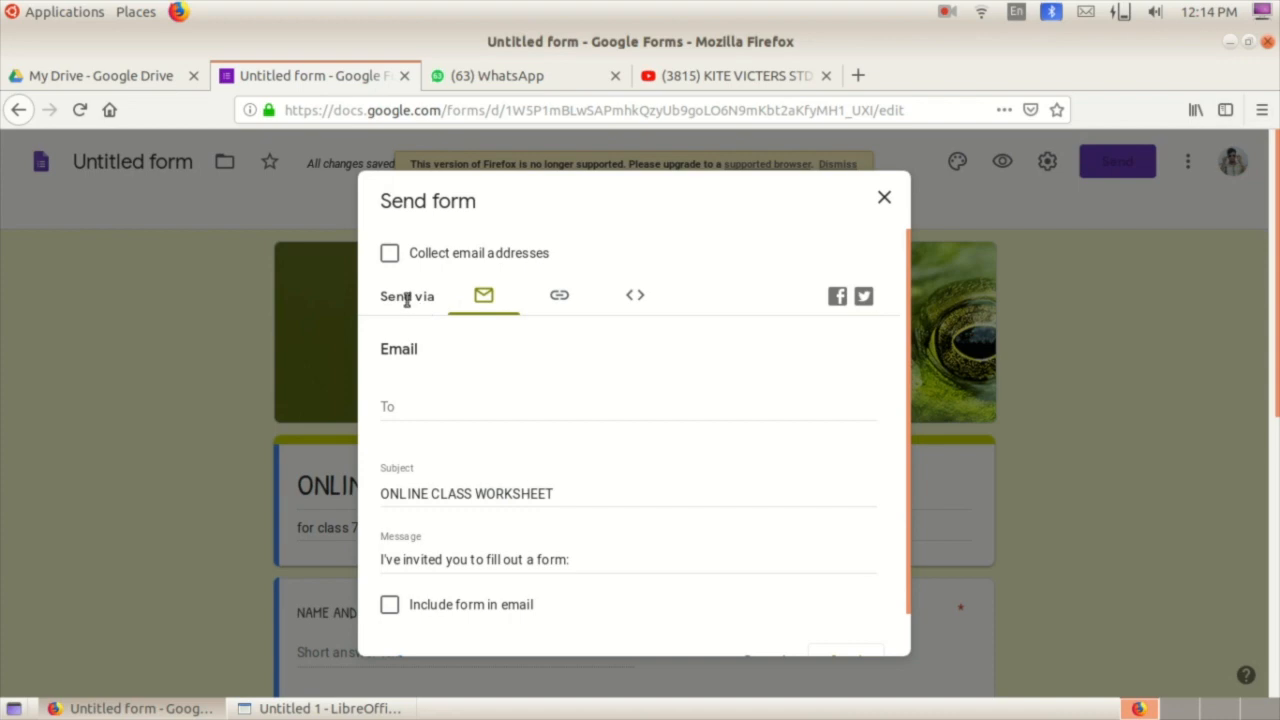
left_click(561, 299)
left_click(457, 389)
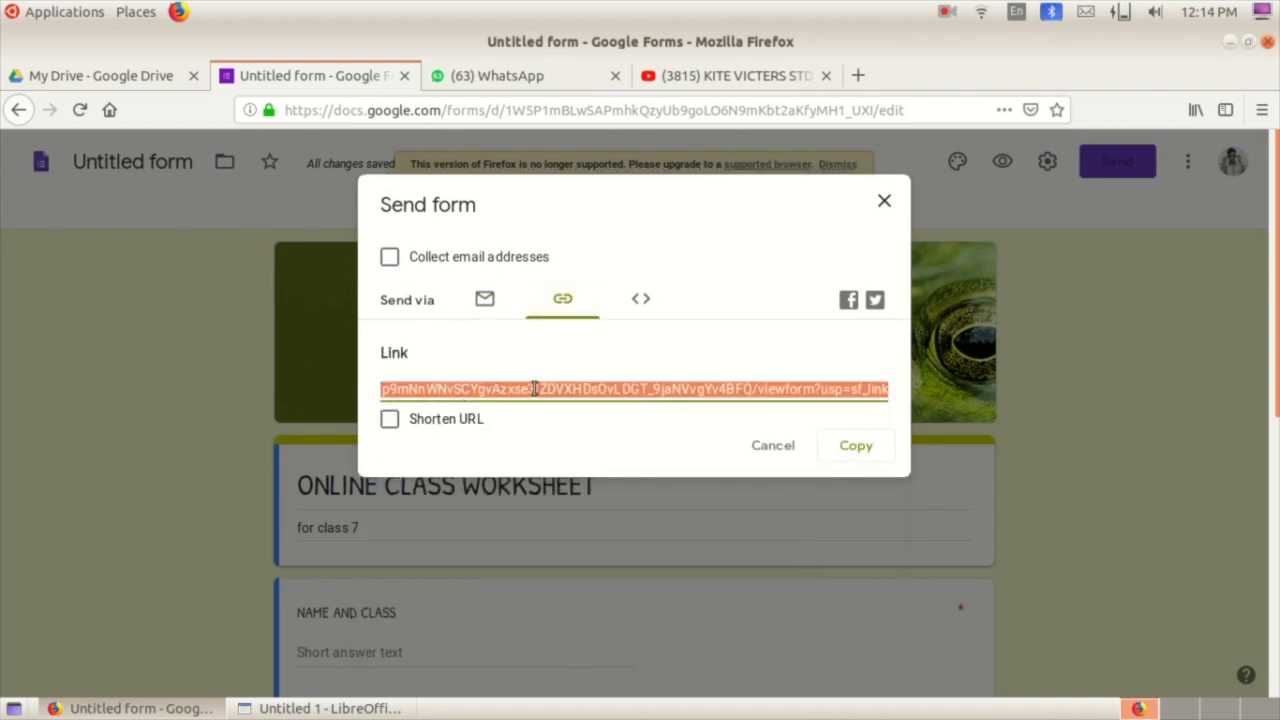
left_click(868, 451)
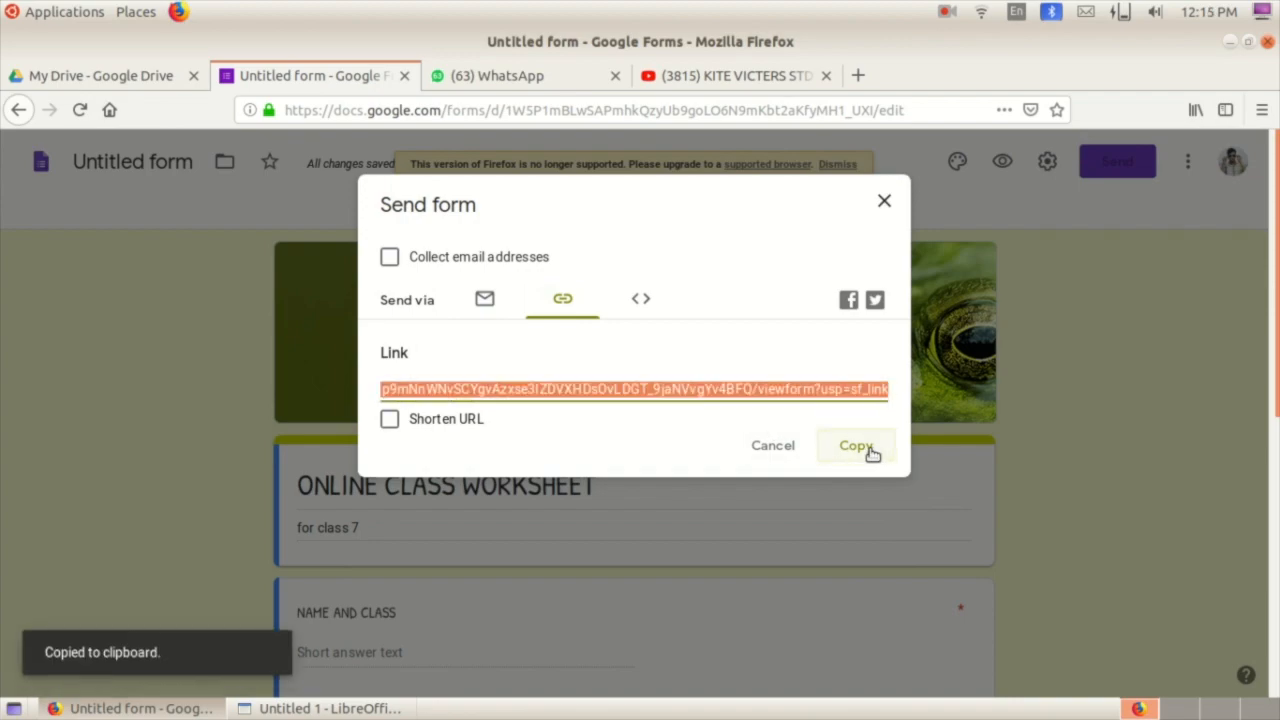
- In the LibreOffice Writer document, hyperlink the GOOGLE FORM quiz line's CLICK HERE text to the copied form web address
left_click(280, 708)
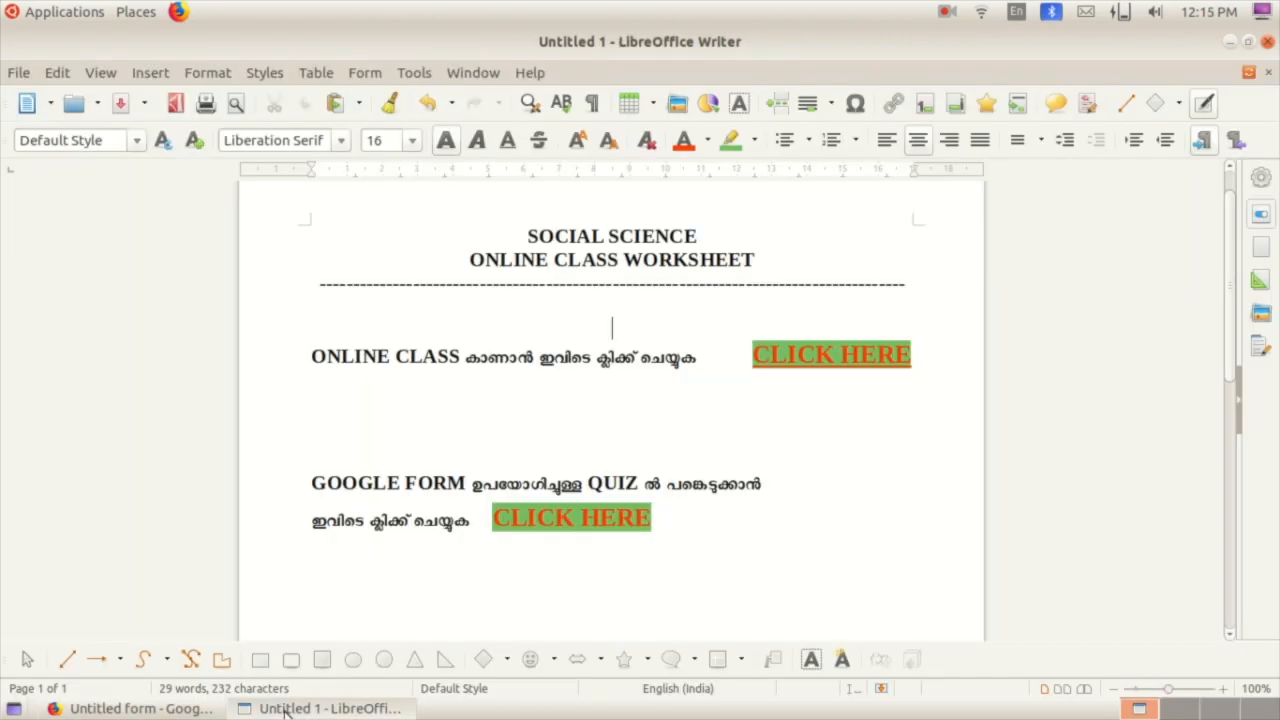
left_click(649, 516)
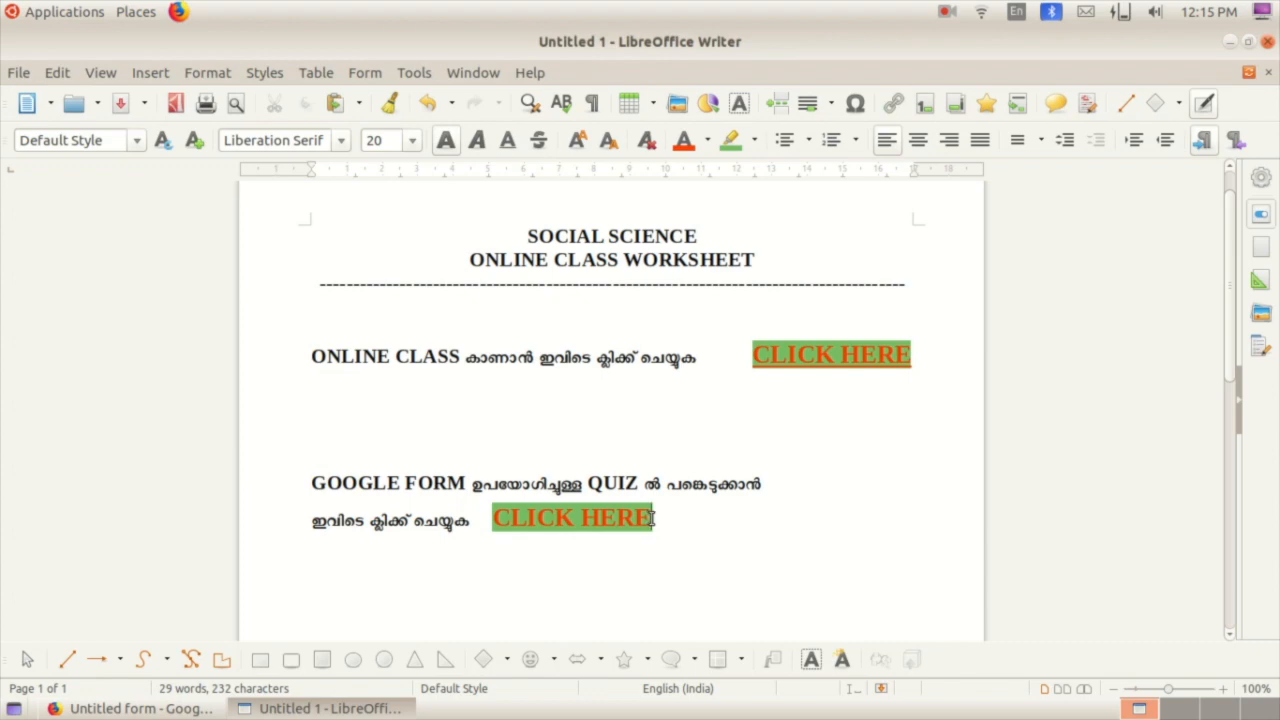
left_click_drag(651, 517, 492, 517)
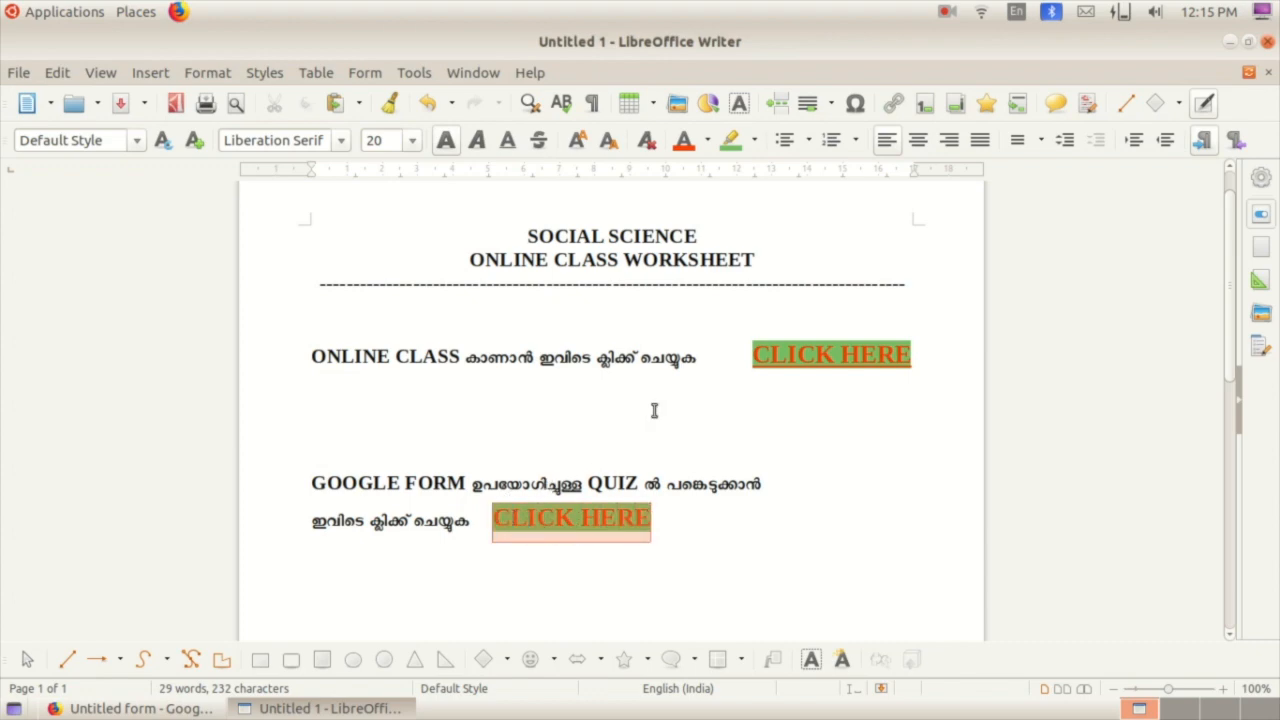
left_click(896, 104)
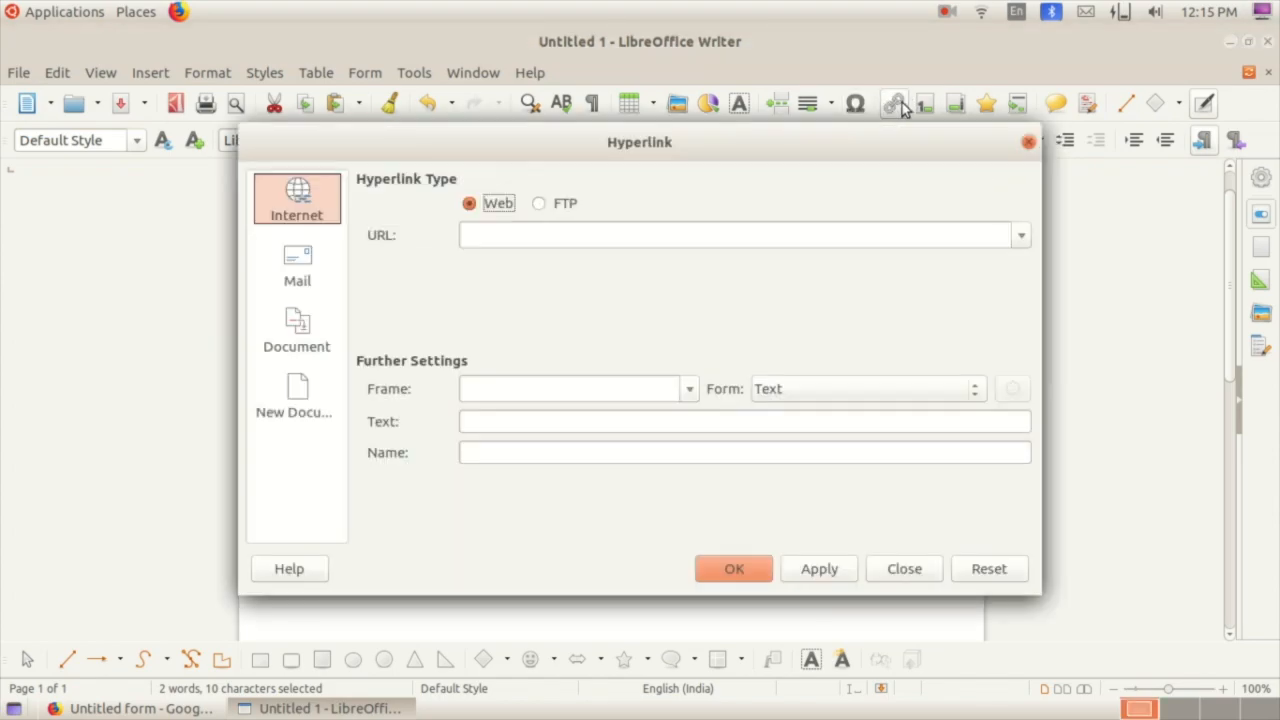
right_click(526, 249)
left_click(553, 310)
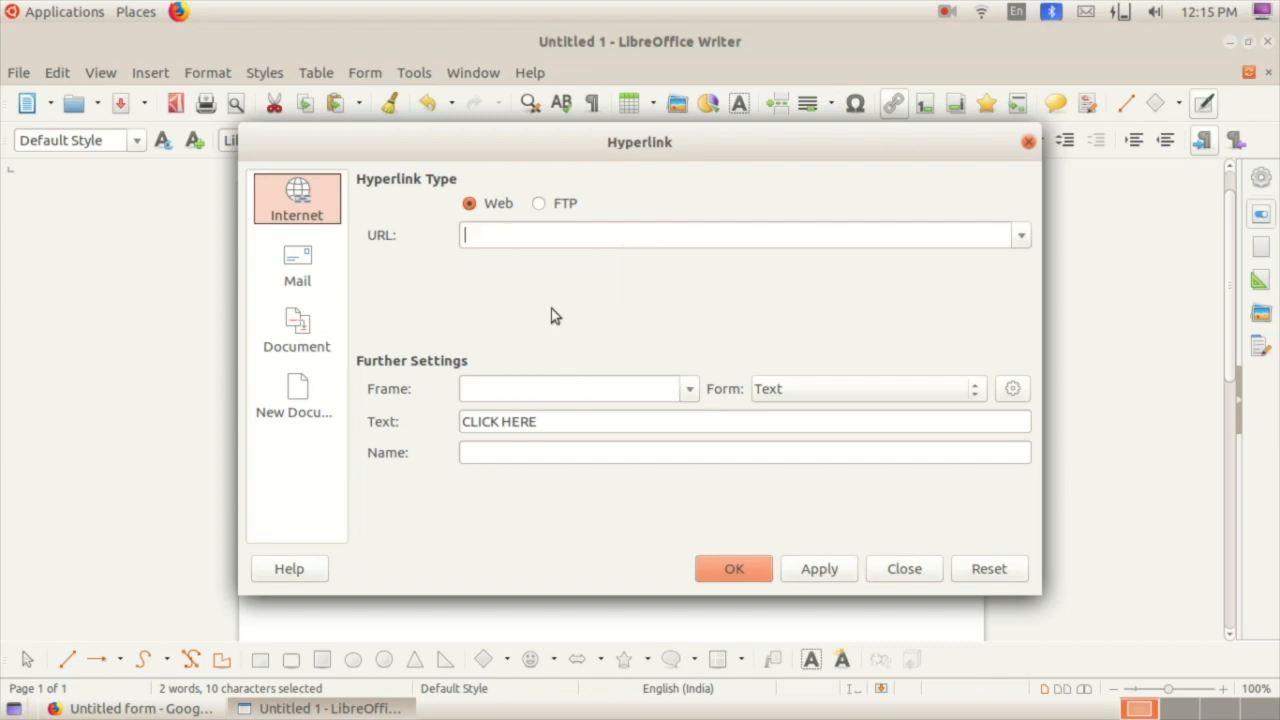
left_click(817, 574)
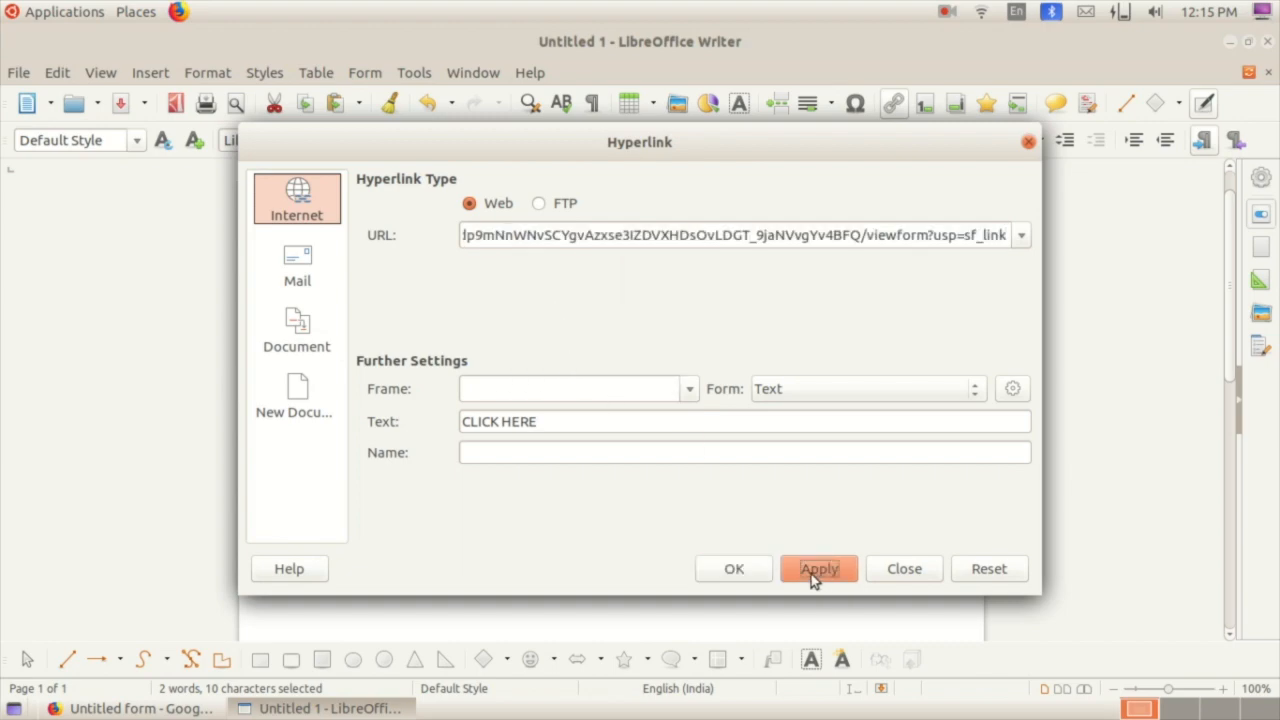
left_click(731, 572)
left_click(704, 538)
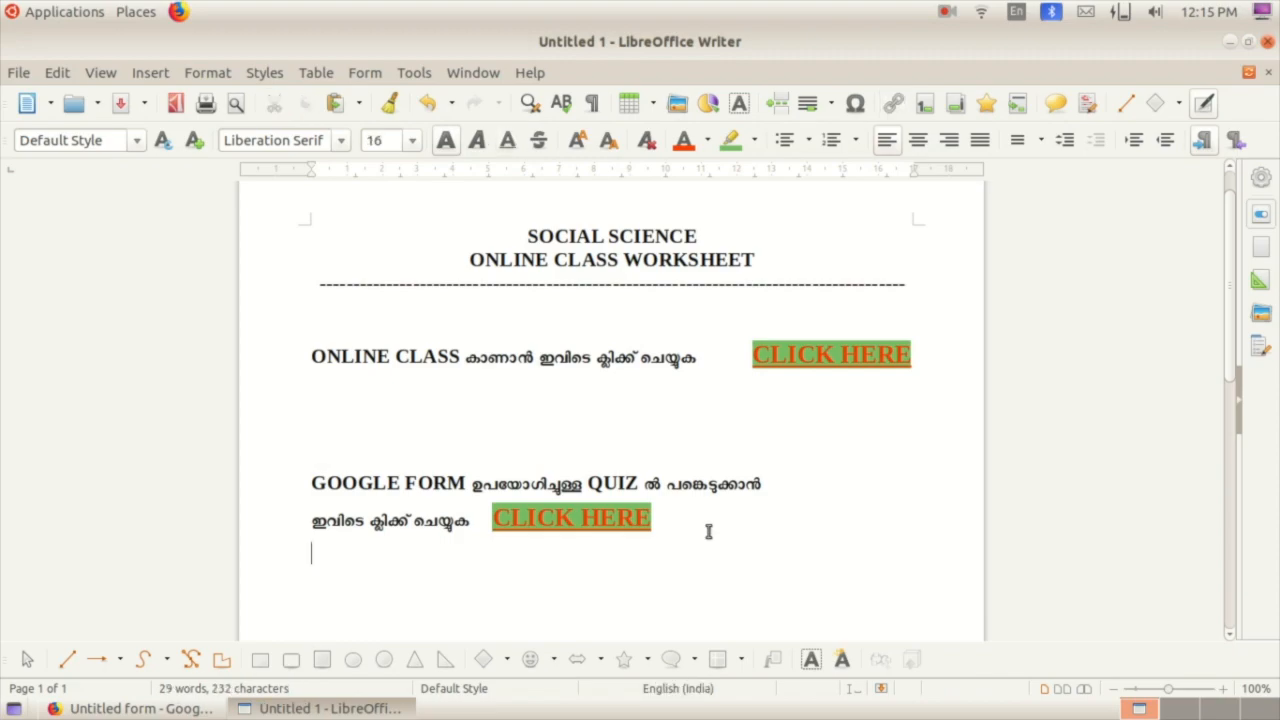
- Switch to Firefox and copy the quiz form's share link once more
left_click(125, 708)
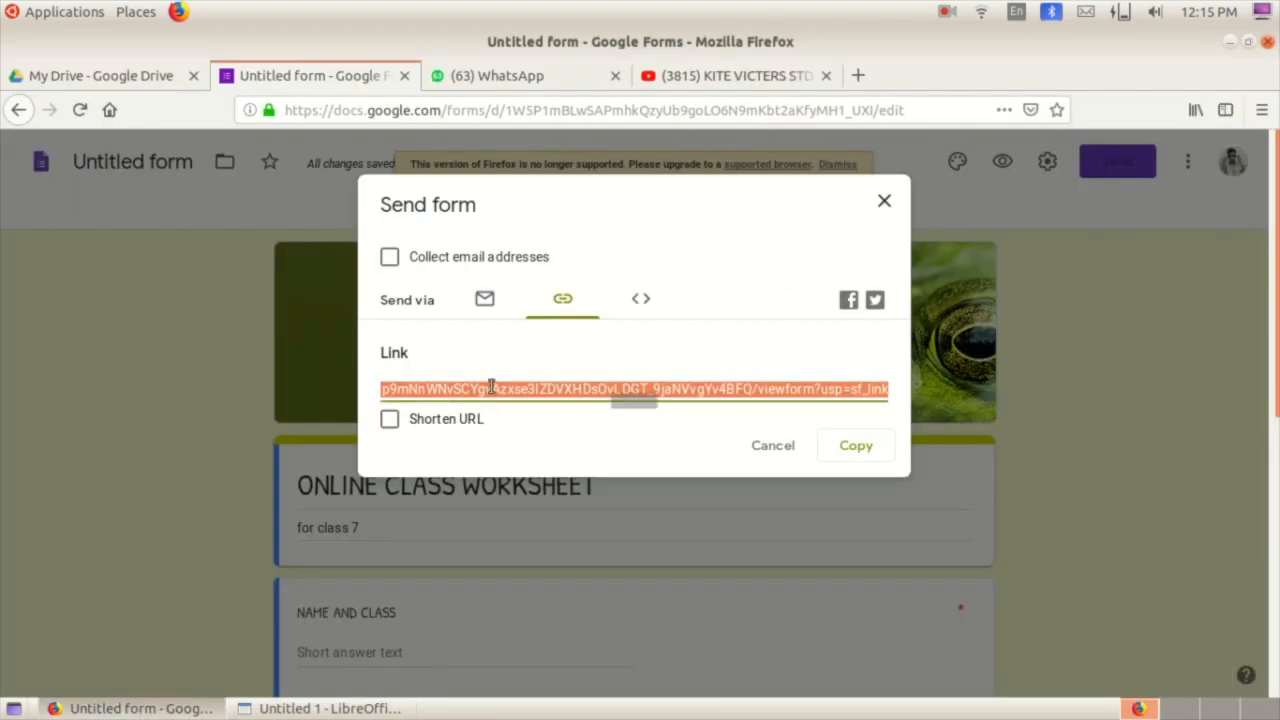
left_click(855, 446)
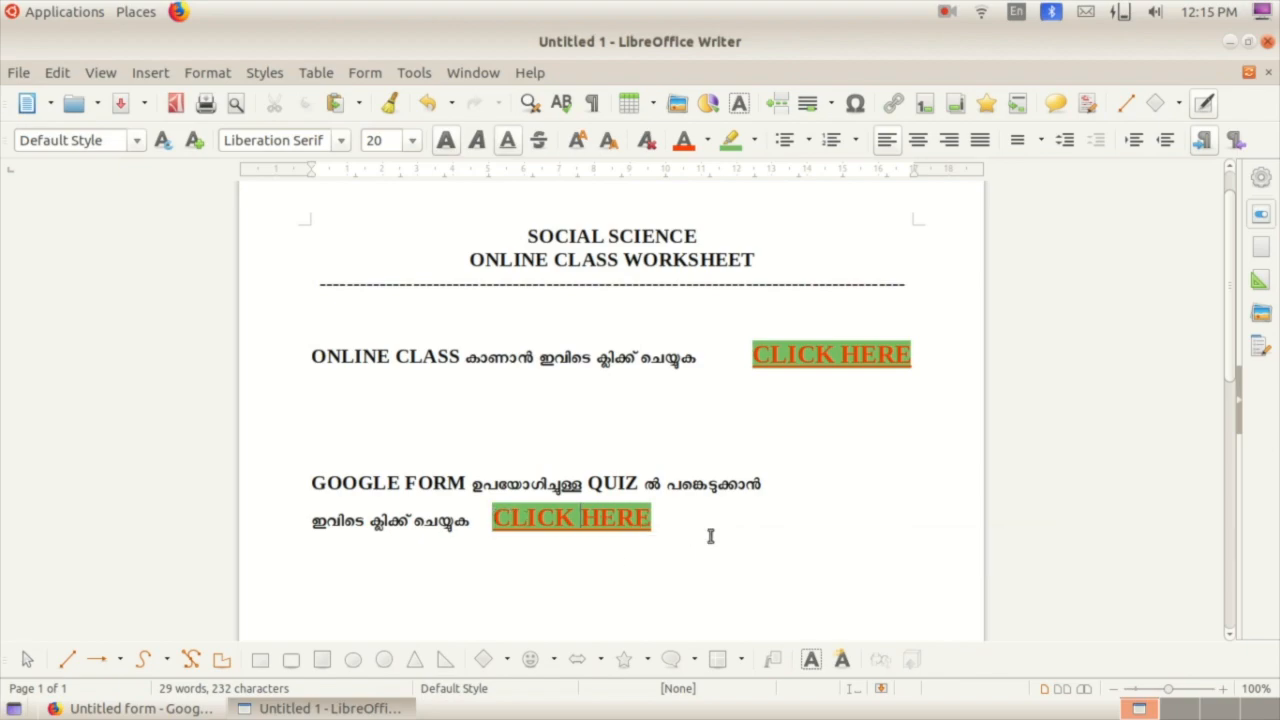
- In LibreOffice Writer, export all pages of the worksheet as a PDF named SS LINK SHEET to the Desktop folder
left_click(18, 73)
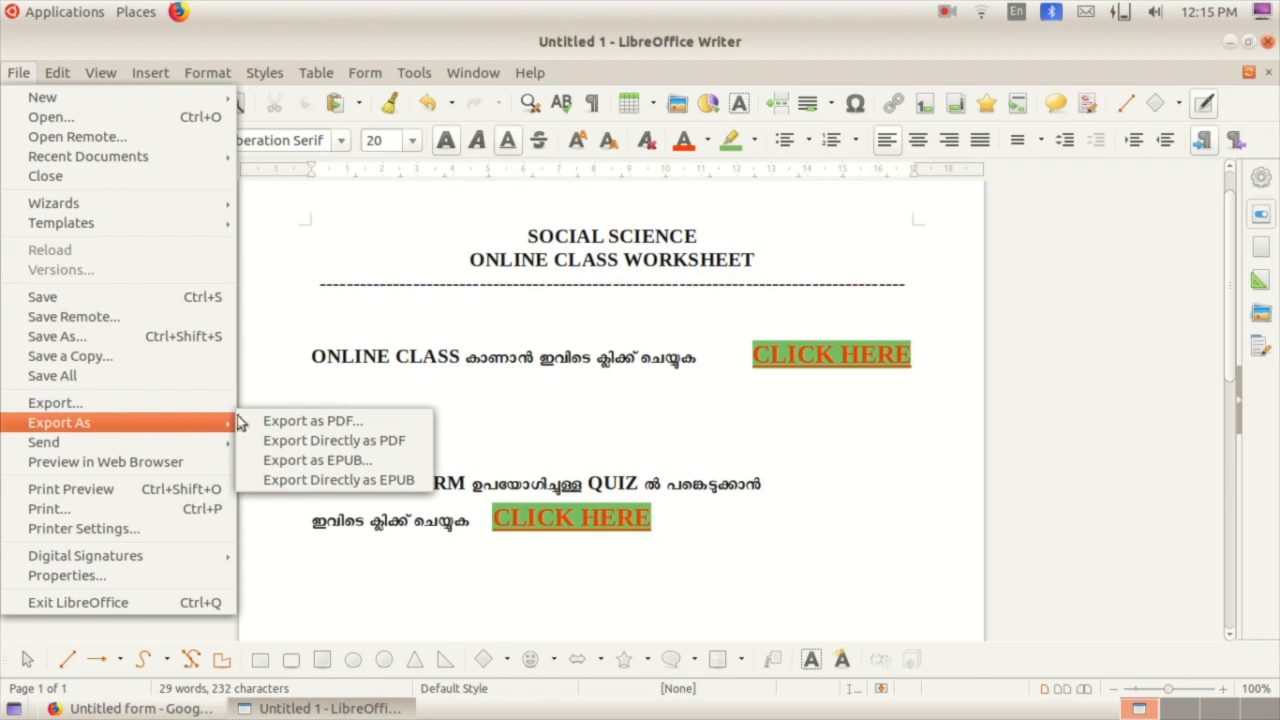
left_click(290, 421)
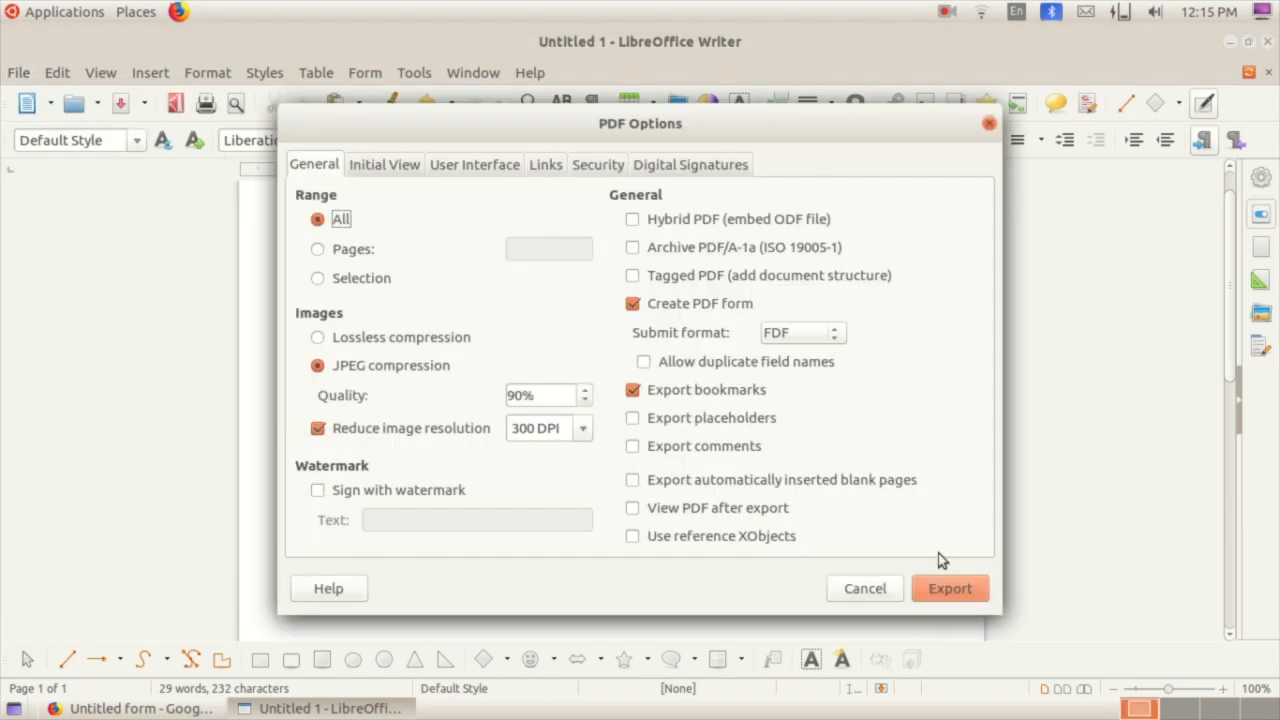
left_click(950, 588)
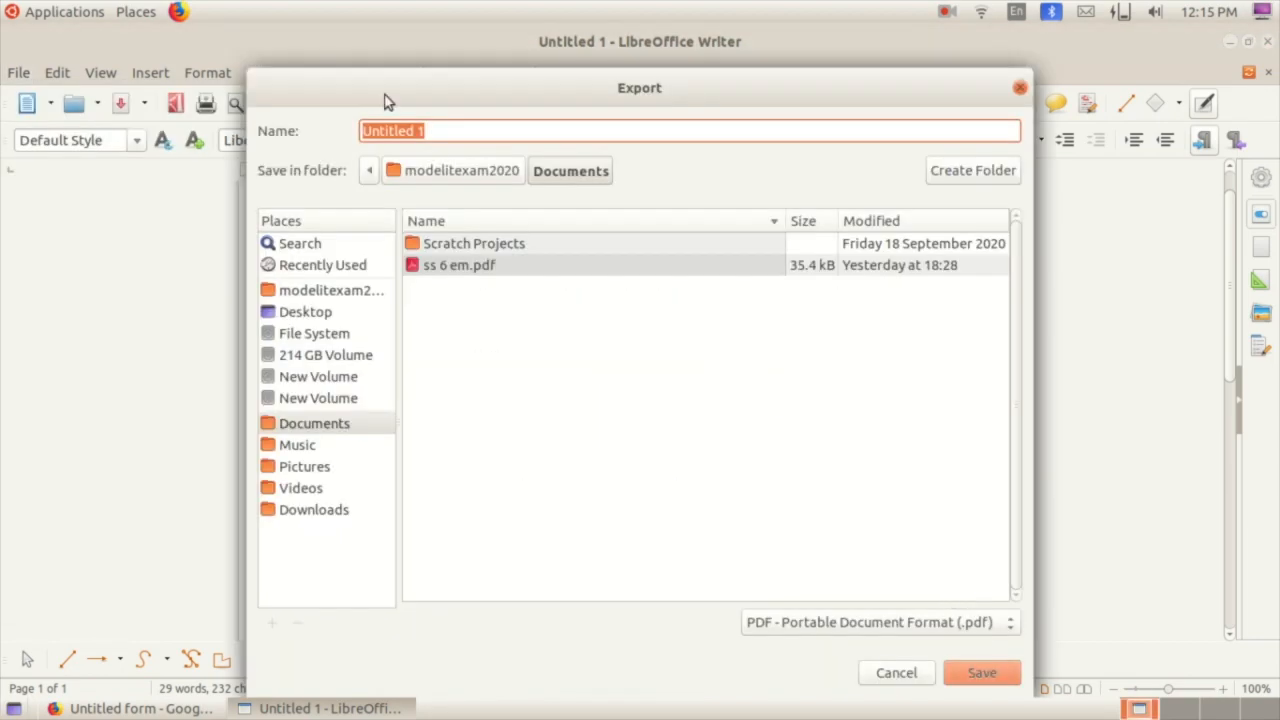
left_click(448, 129)
left_click_drag(443, 125, 335, 120)
type("SS ")
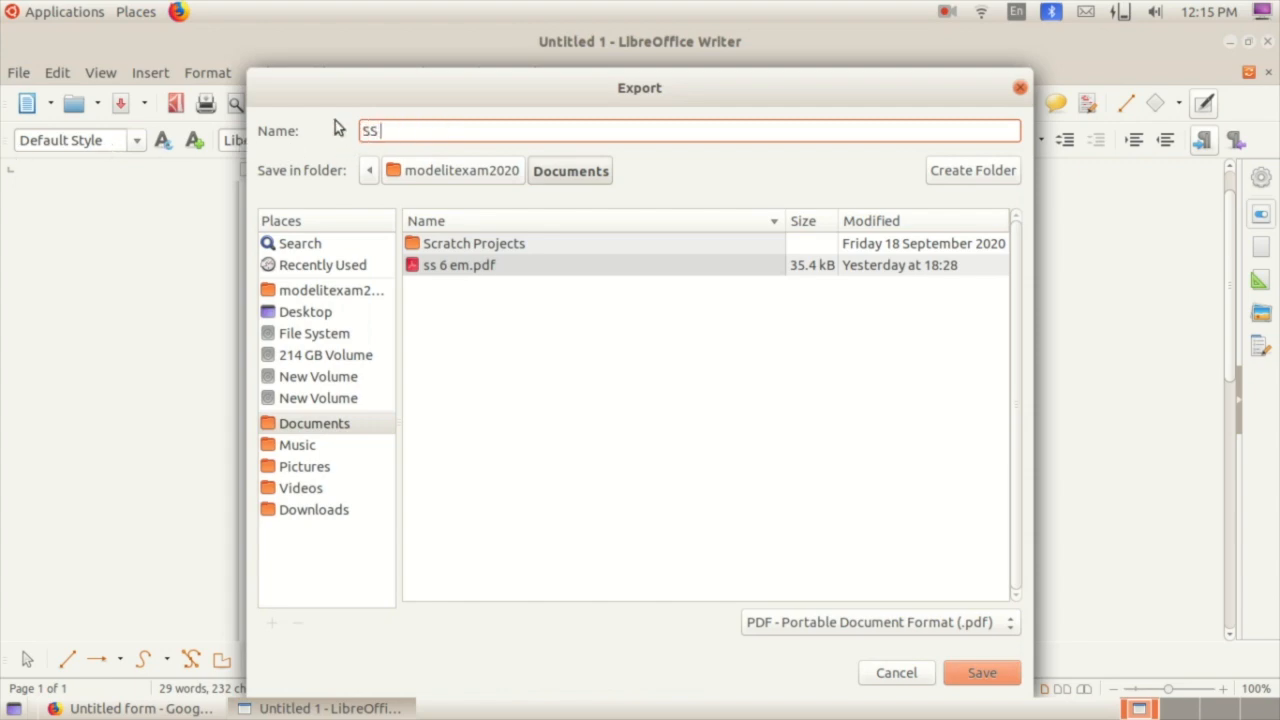
type("LINK SHEET")
left_click(338, 316)
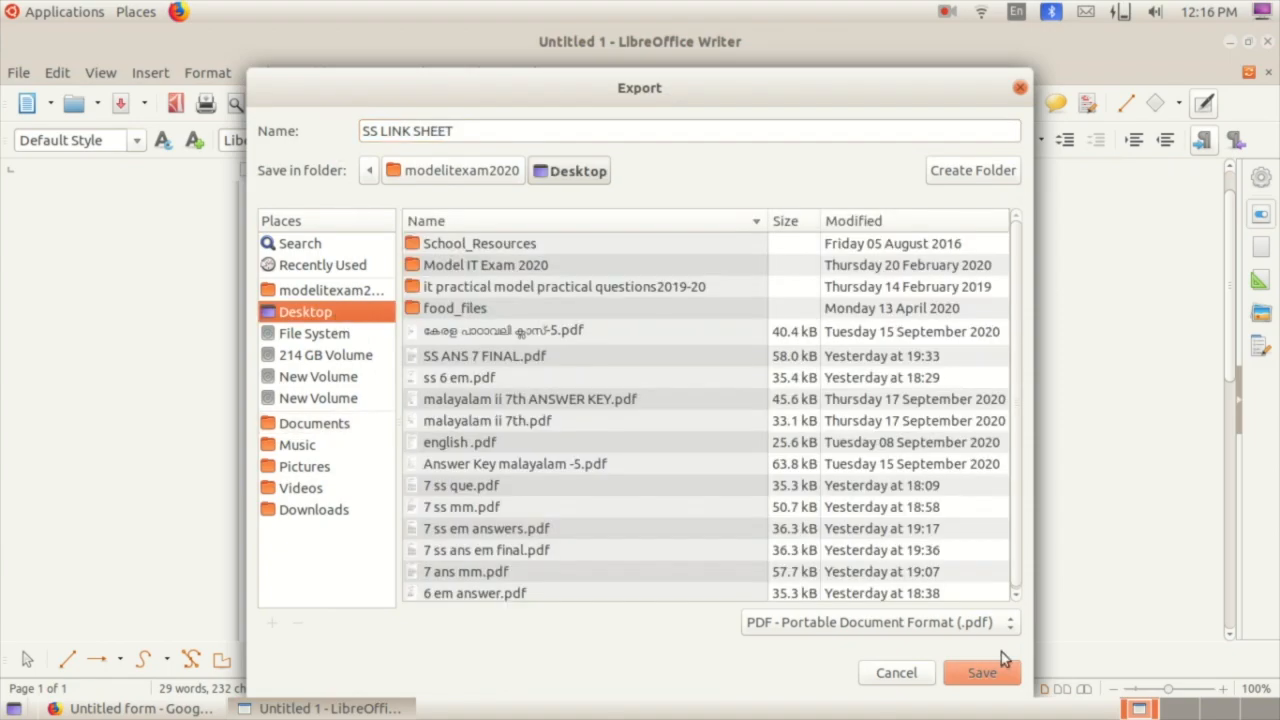
left_click(984, 674)
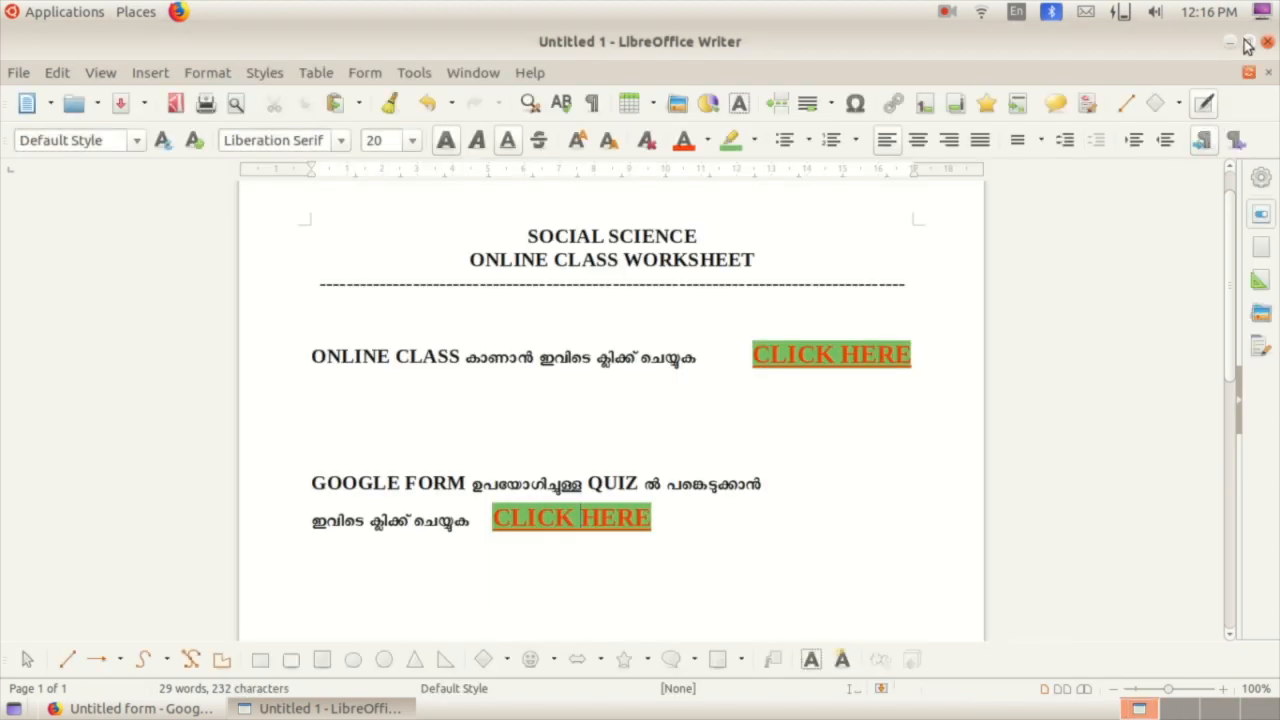
- Minimize the Writer and Firefox windows and open SS LINK SHEET.pdf from the desktop
left_click(1231, 43)
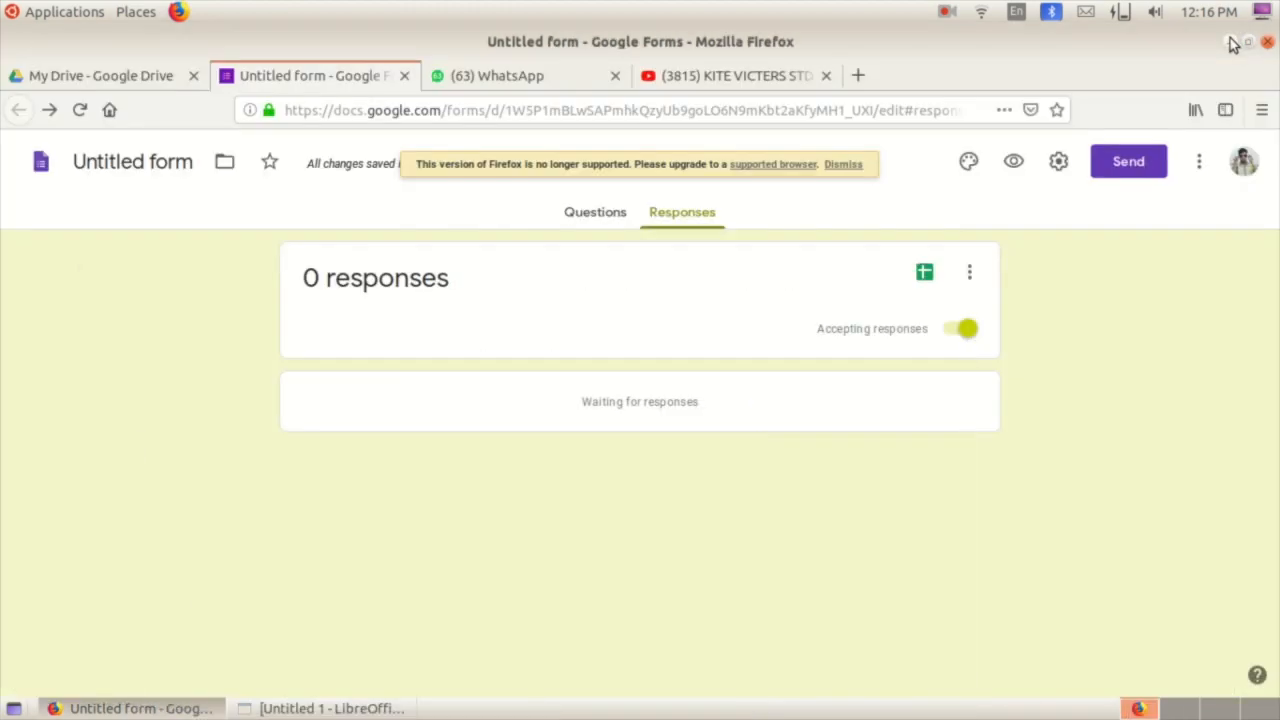
left_click(1233, 44)
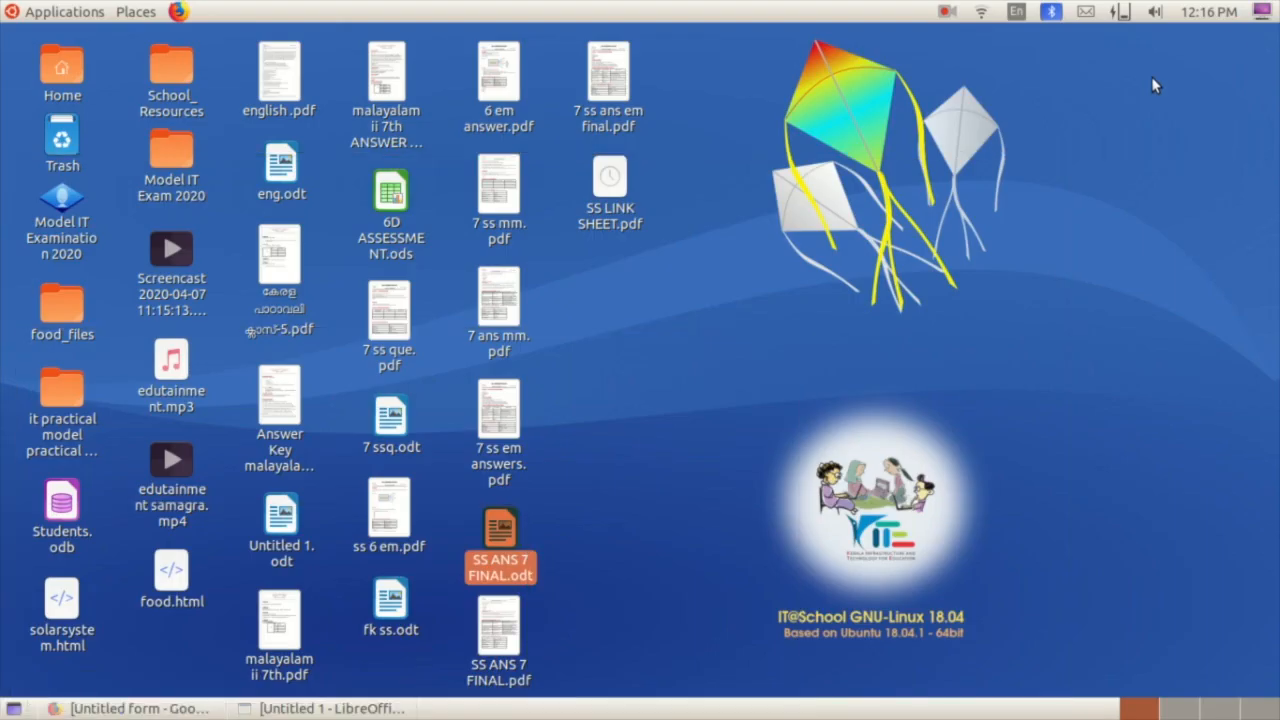
double_click(621, 198)
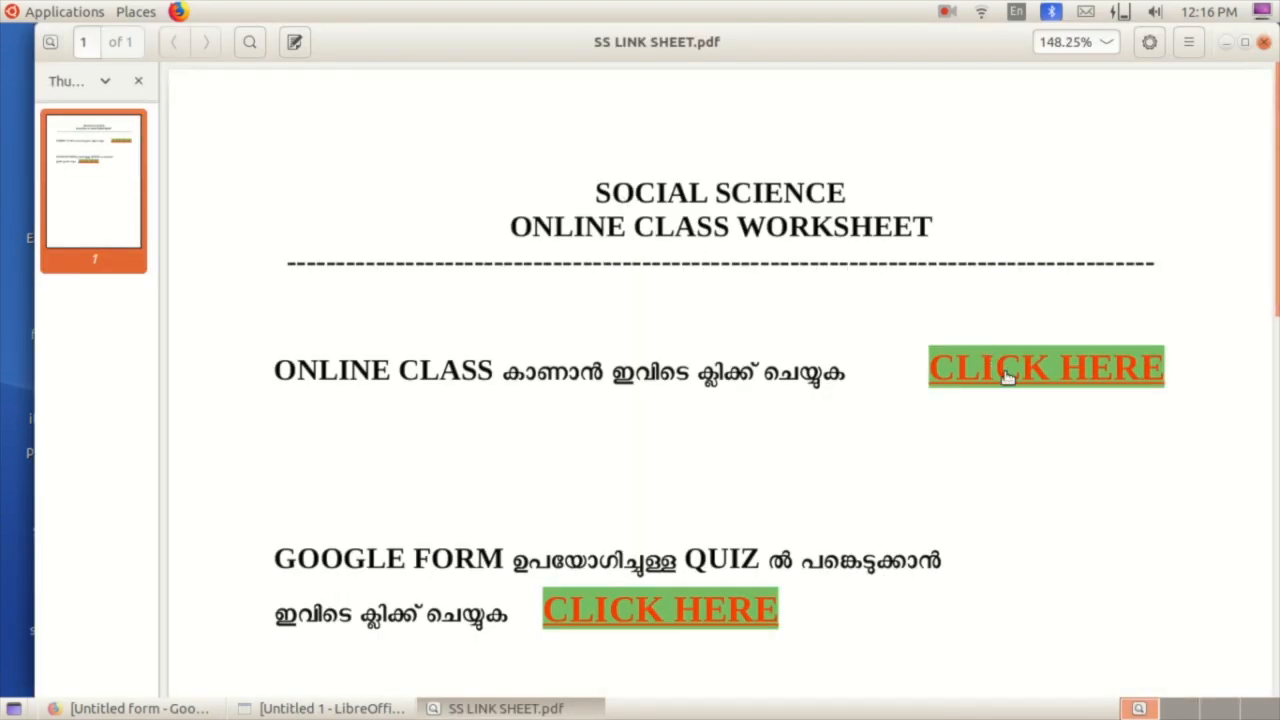
- Test the ONLINE CLASS and GOOGLE FORM quiz CLICK HERE links in the PDF, closing the video's browser tab in between
left_click(1012, 374)
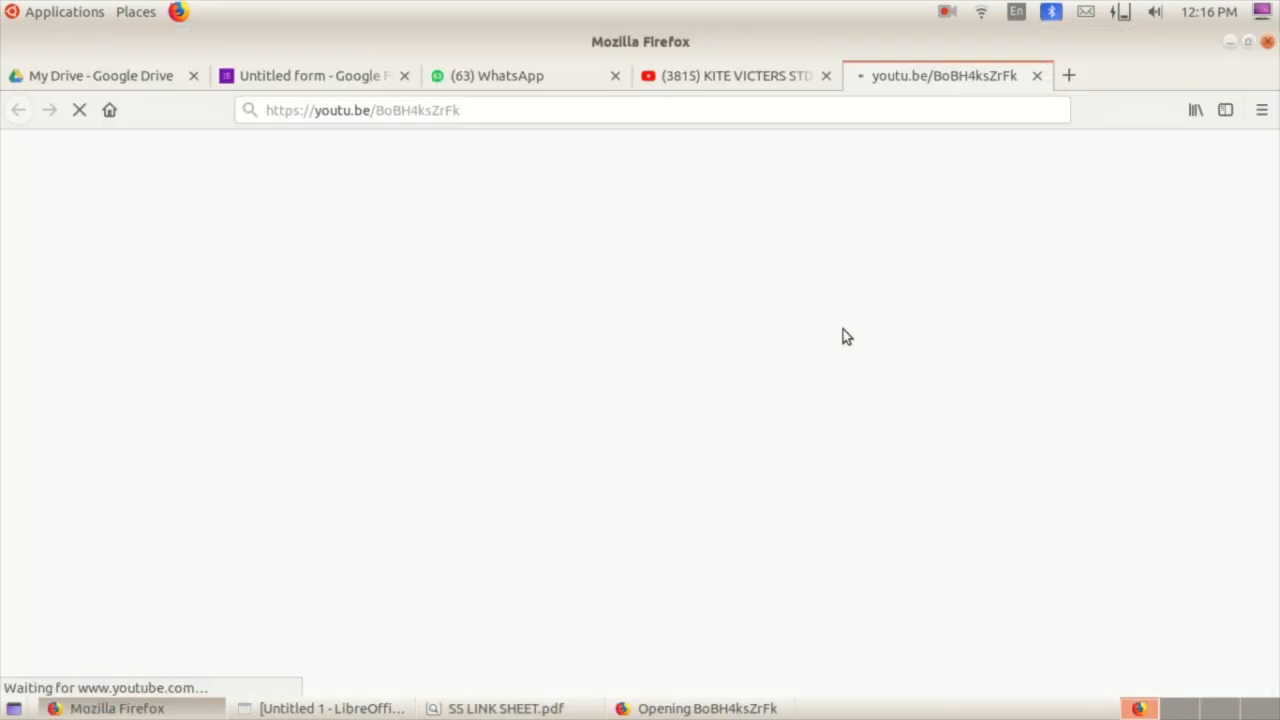
left_click(1037, 76)
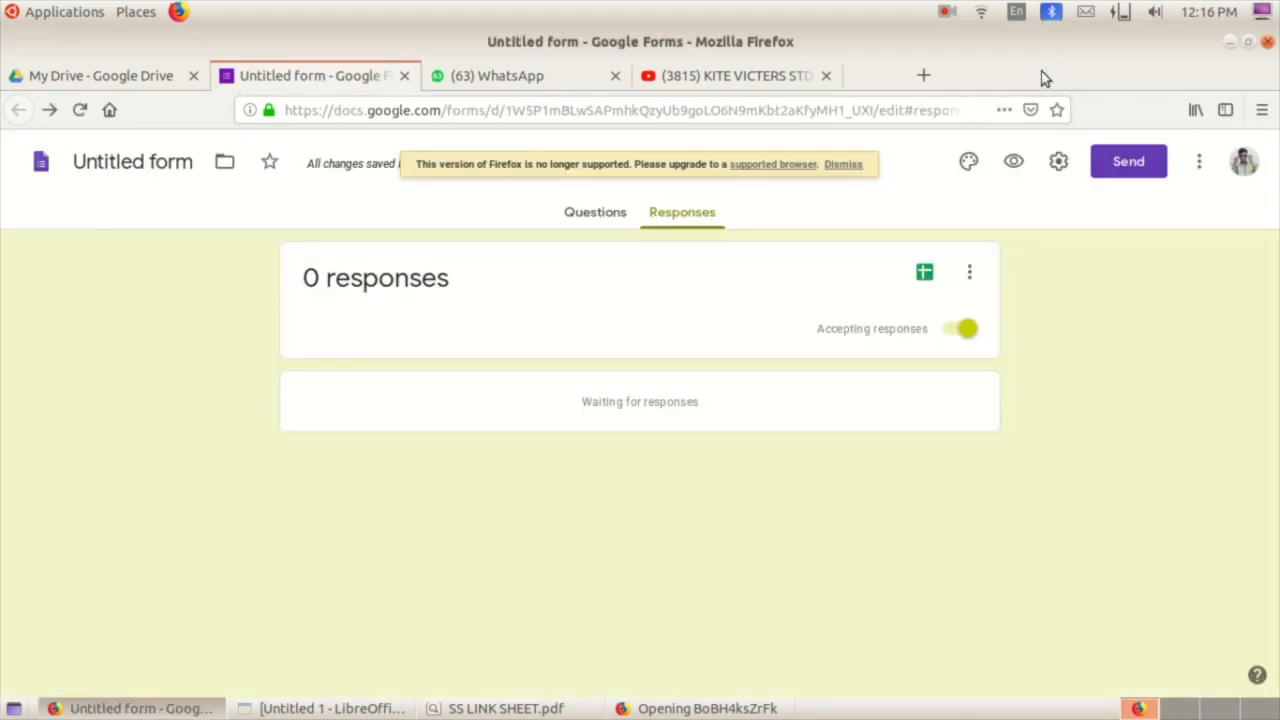
left_click(506, 708)
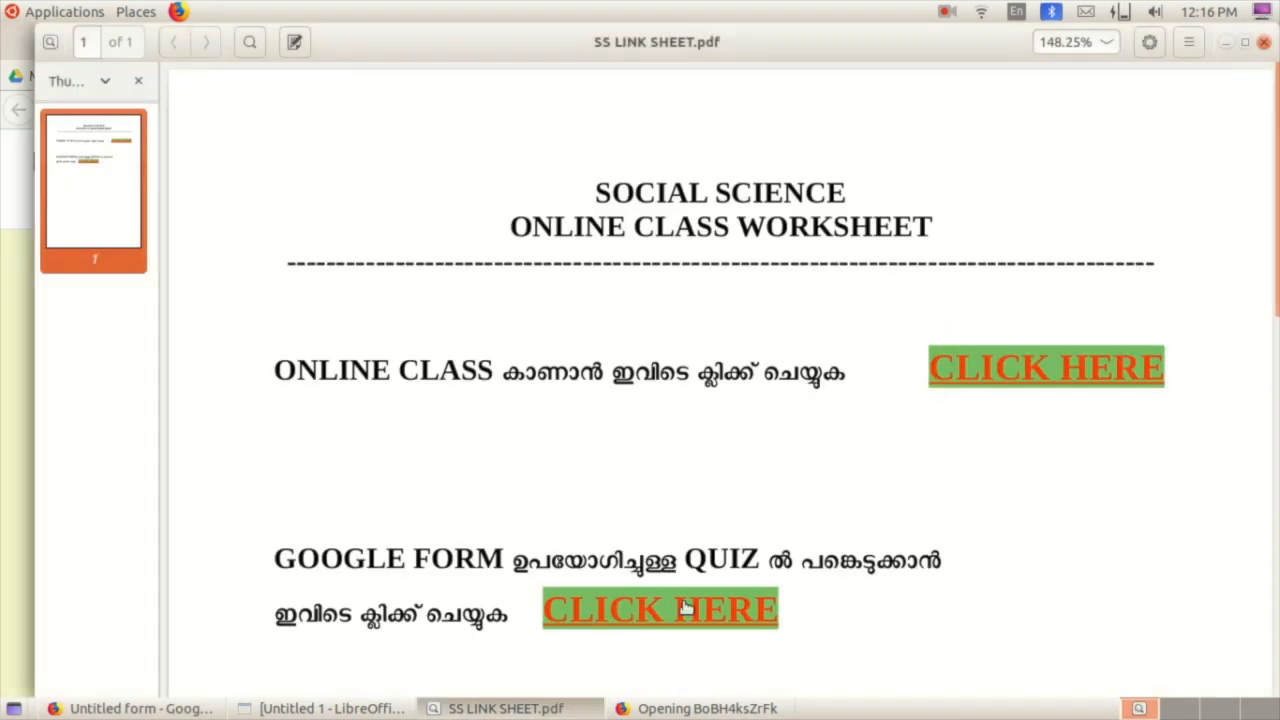
left_click(686, 607)
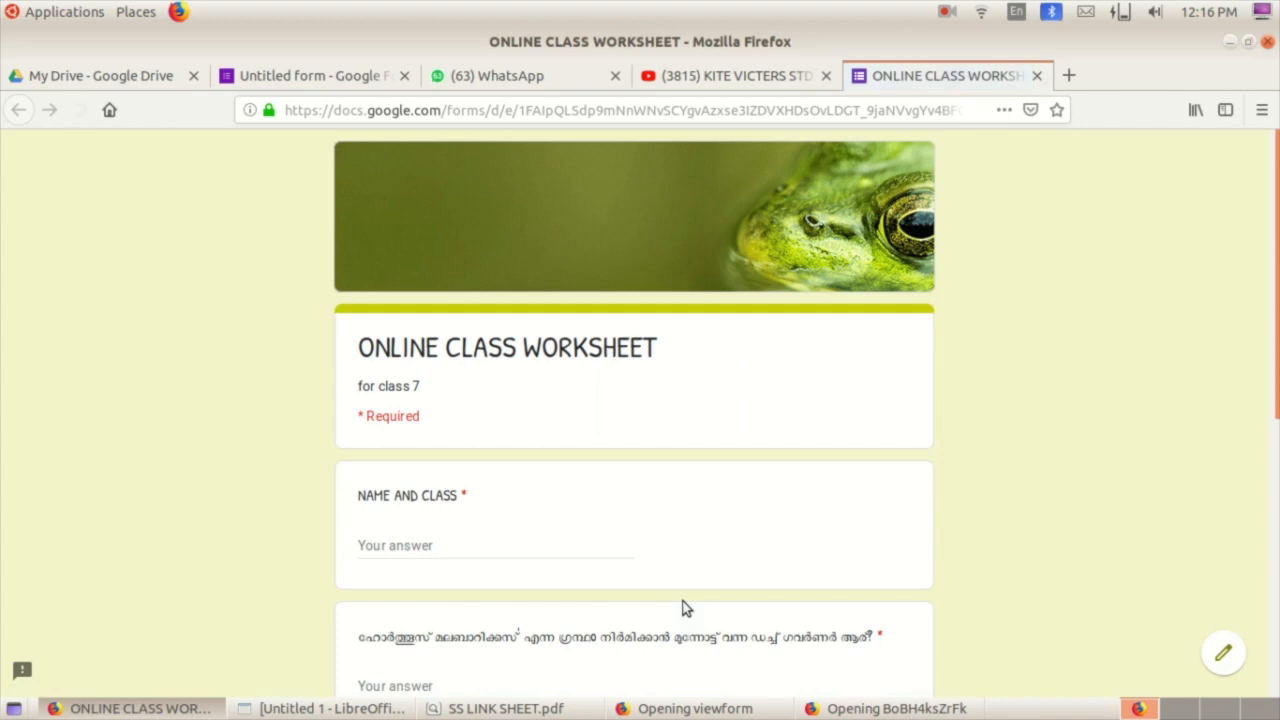